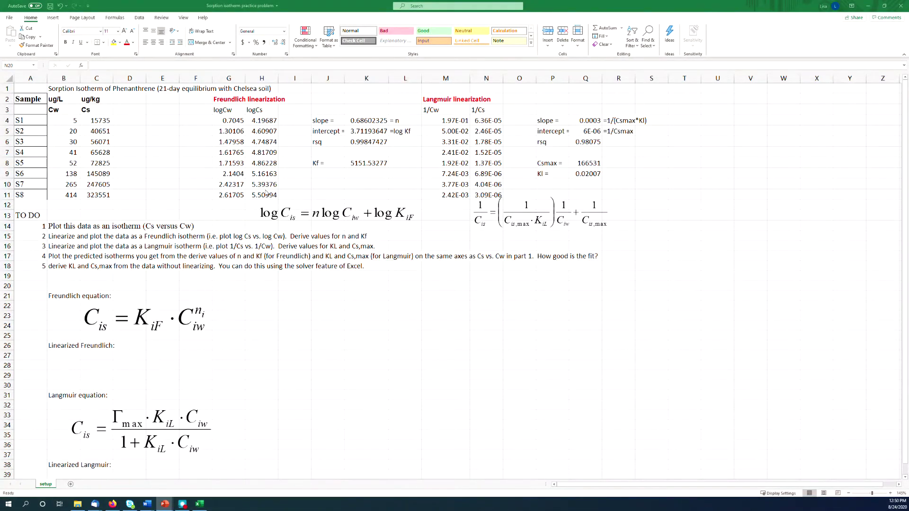
Step: Switch to the Excel sorption isotherm workbook and check the first logCw formula
key(alt+Tab)
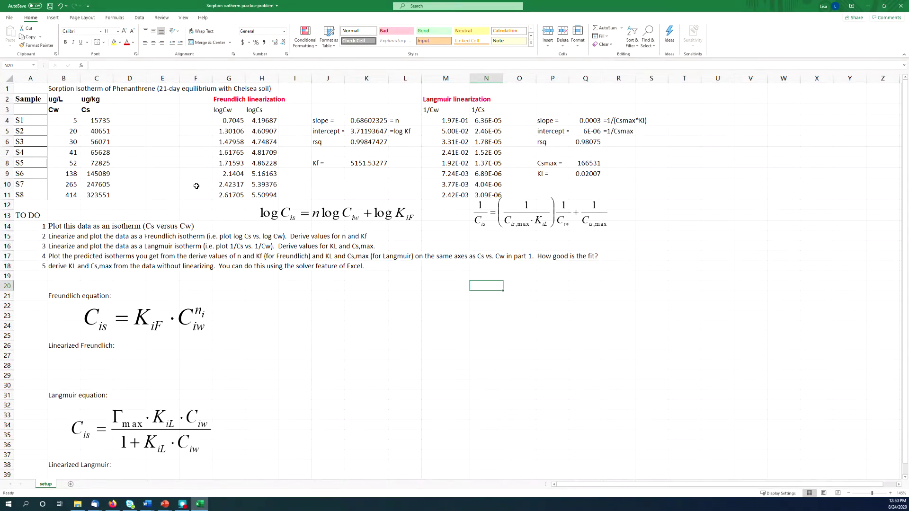
click(223, 121)
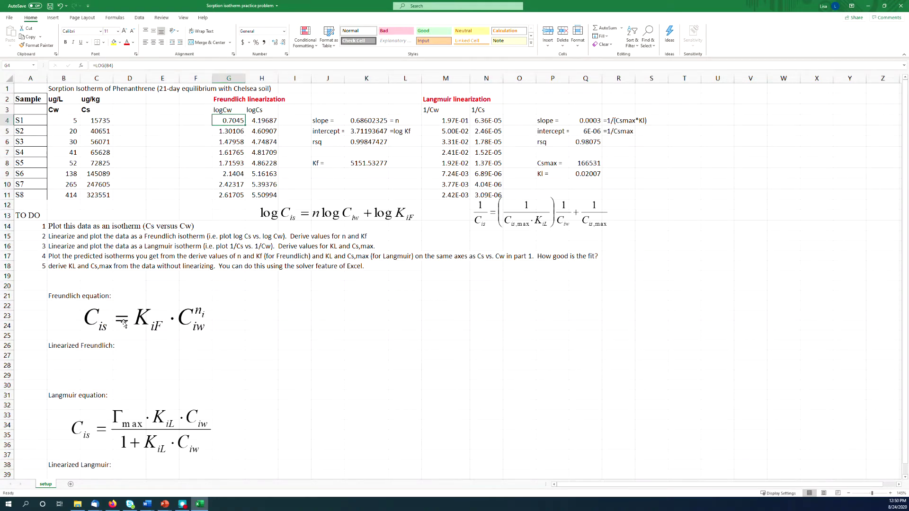
click(334, 215)
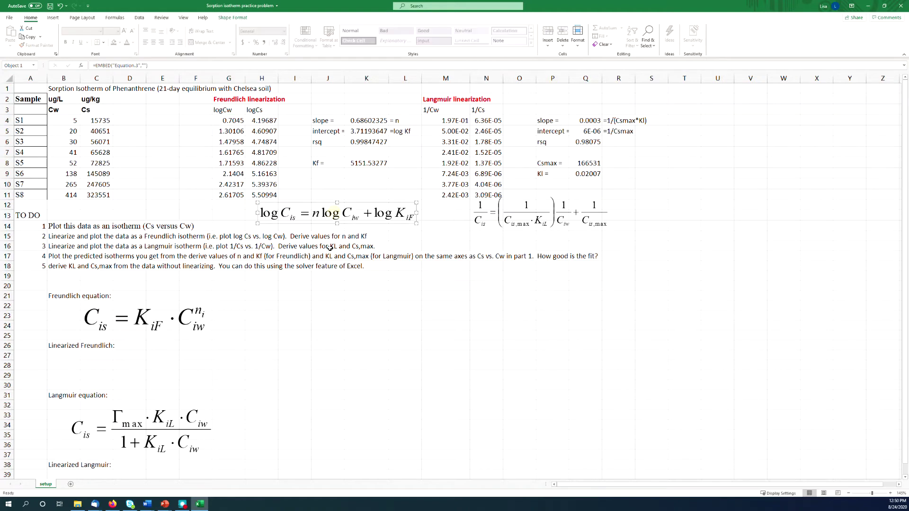
click(227, 111)
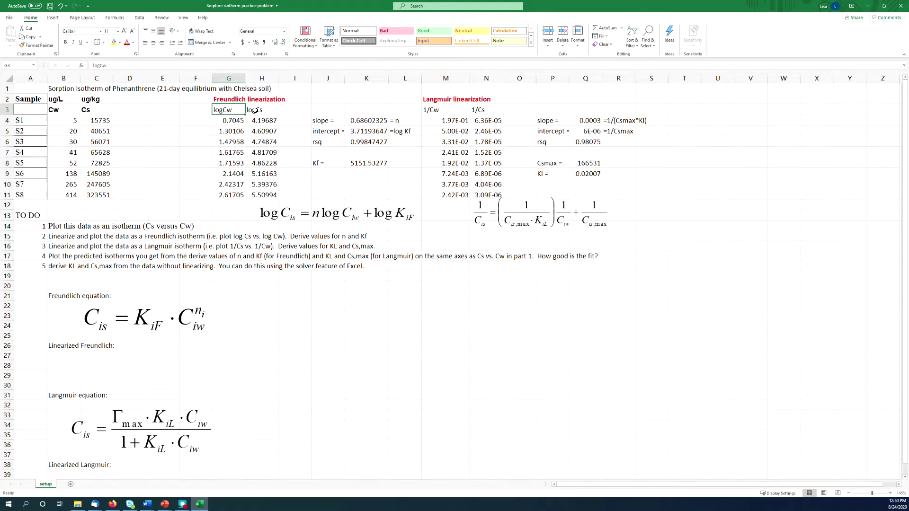
click(255, 110)
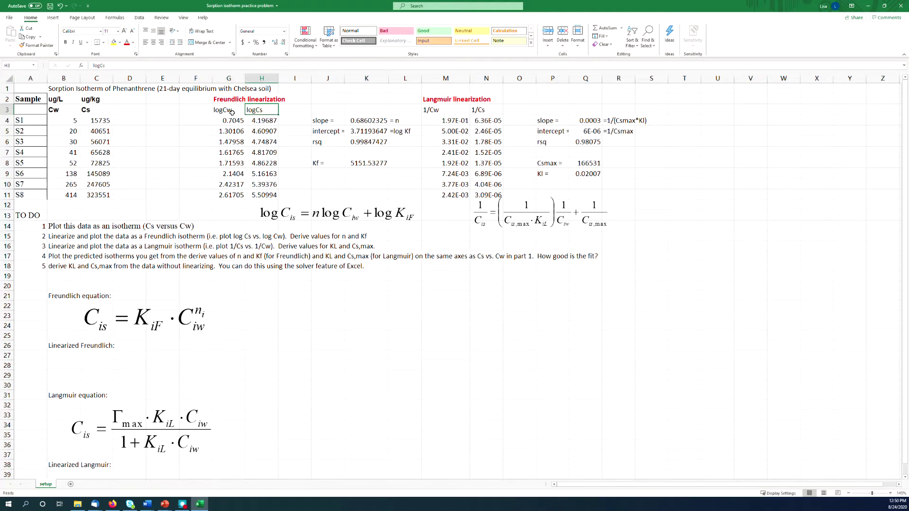
drag(232, 113, 264, 197)
click(352, 122)
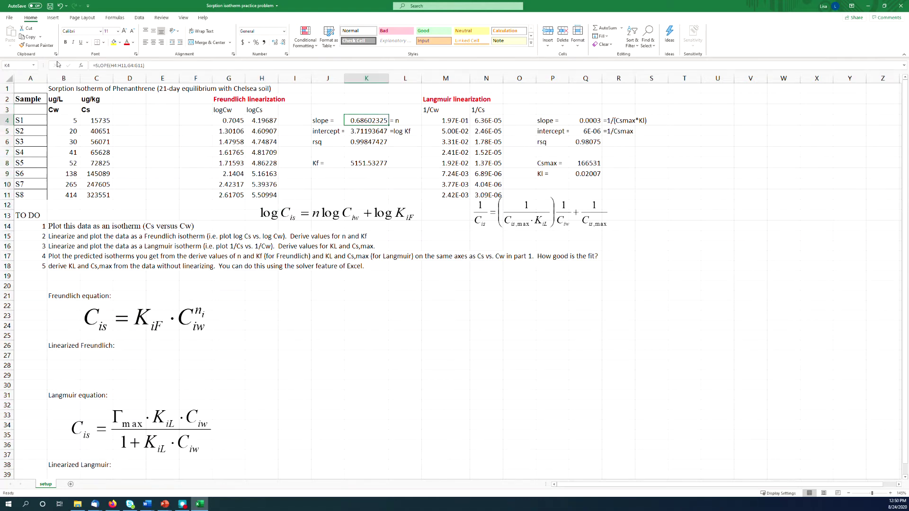
click(103, 68)
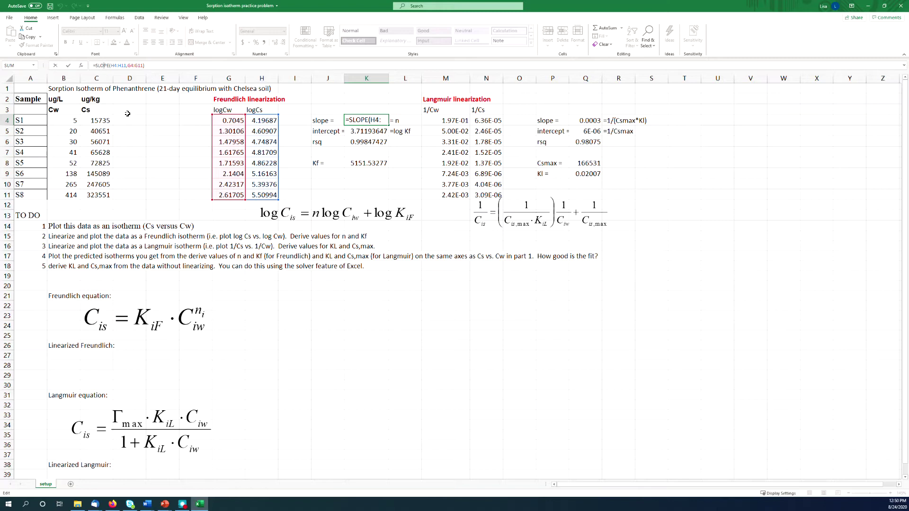
key(Return)
key(Down)
key(F2)
key(Escape)
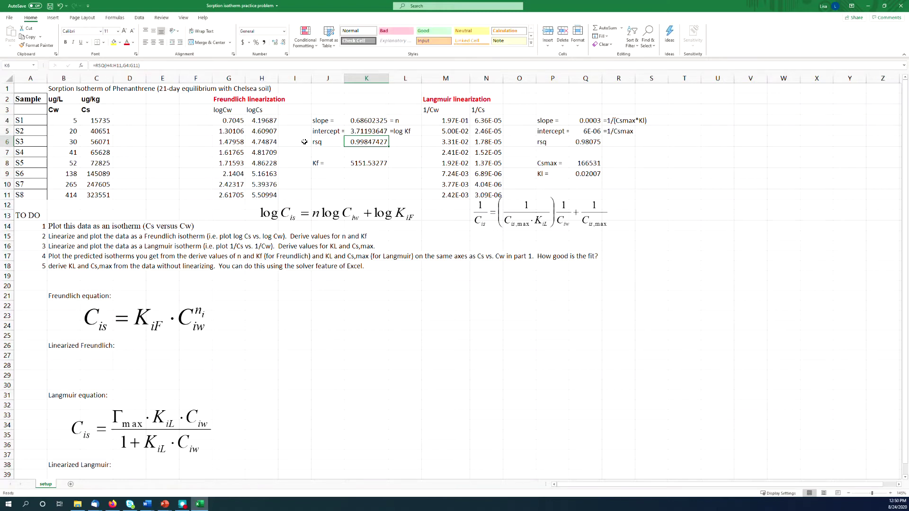
click(165, 66)
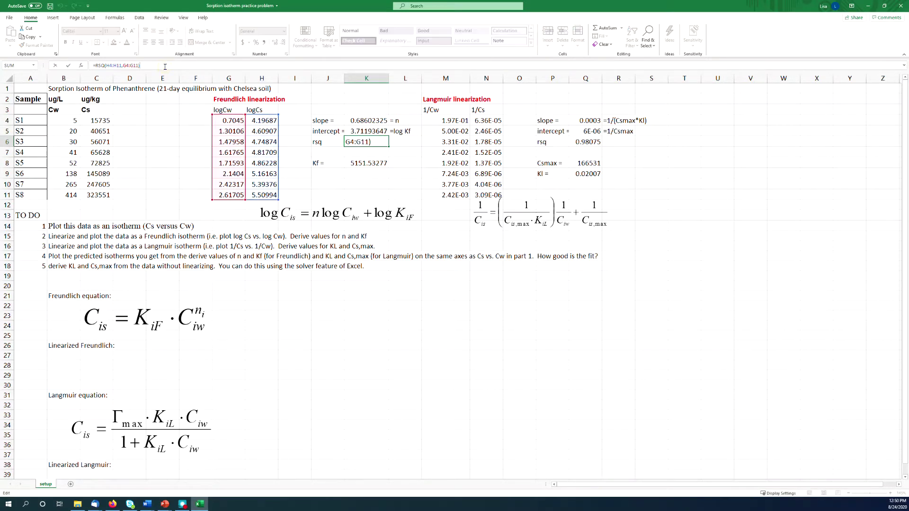
key(Return)
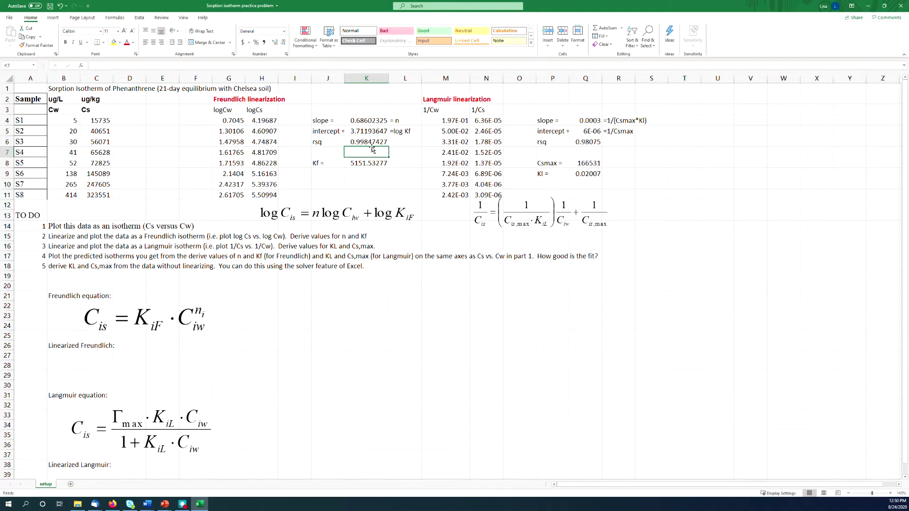
click(380, 124)
click(369, 162)
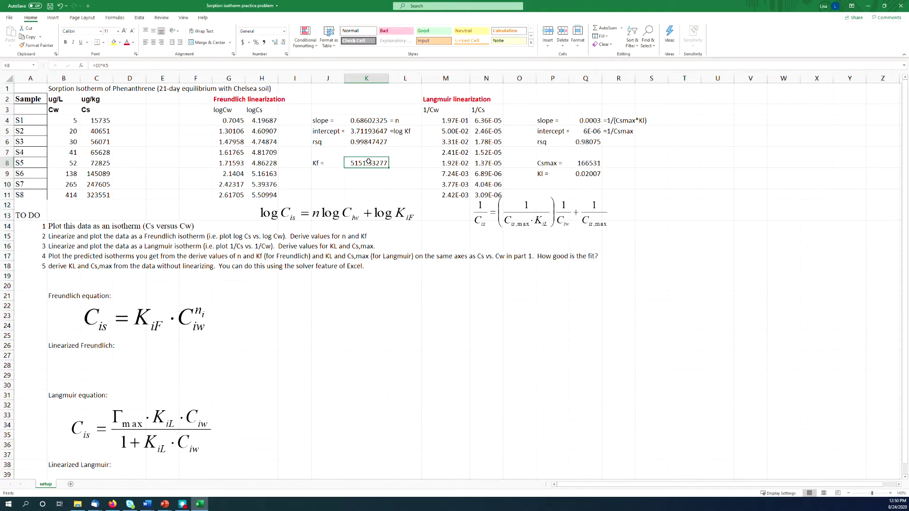
click(120, 66)
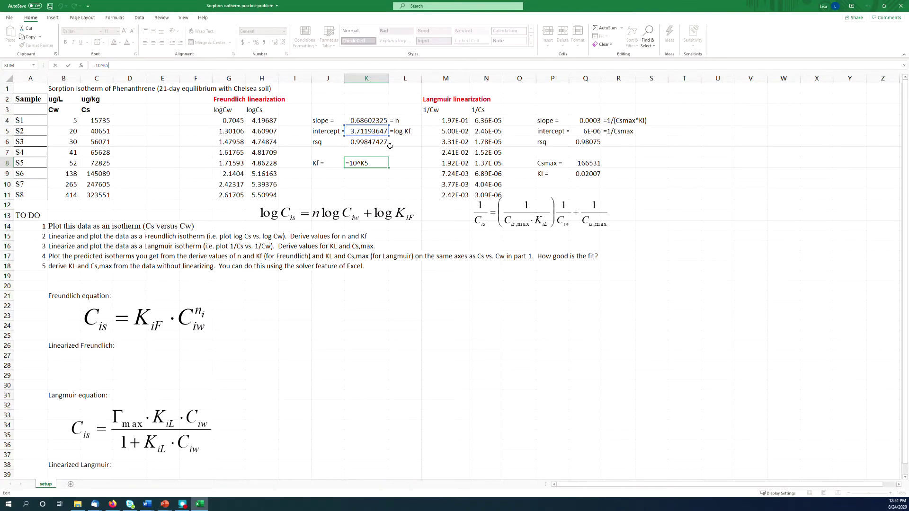
key(Return)
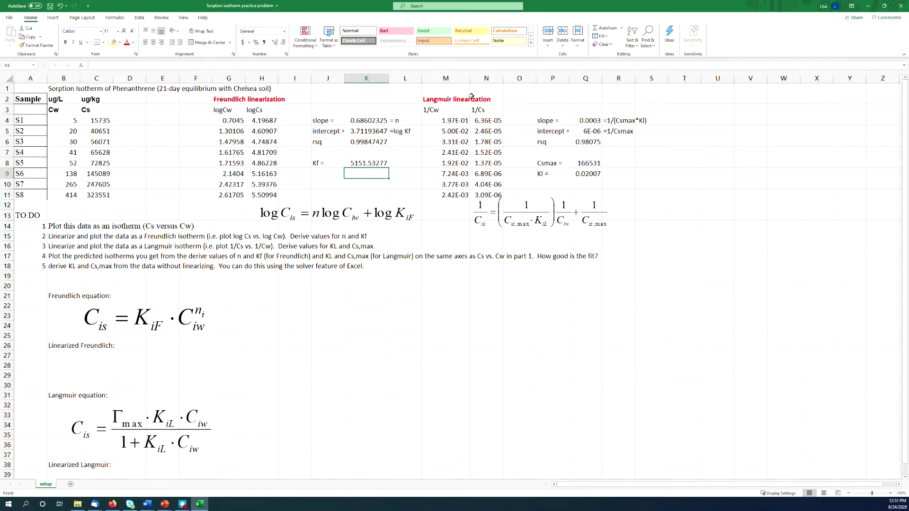
Step: Review the Langmuir 1/Cw and 1/Cs columns and the SLOPE formula in Q4
click(439, 110)
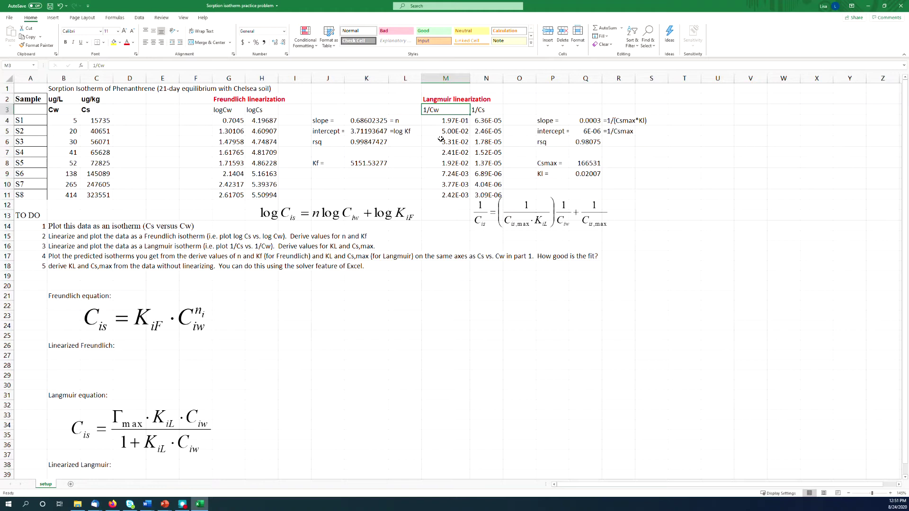
click(482, 112)
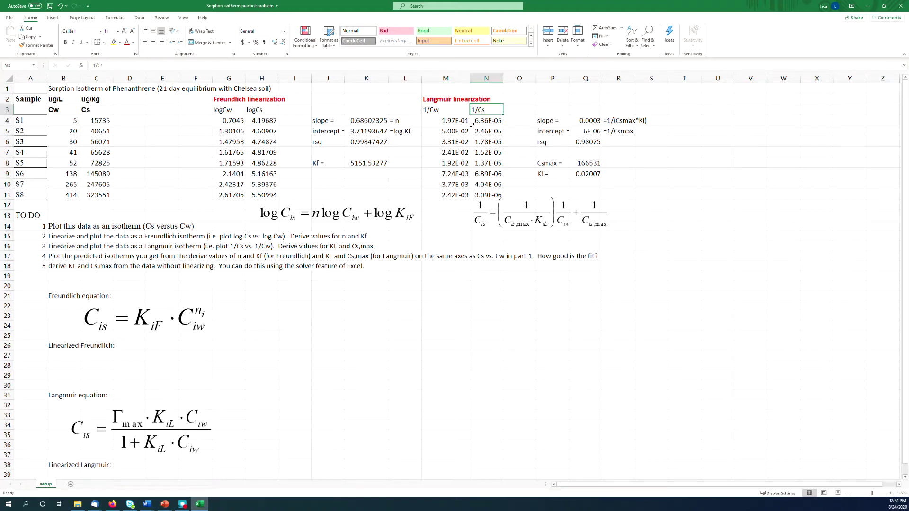
click(463, 122)
drag(463, 122, 493, 186)
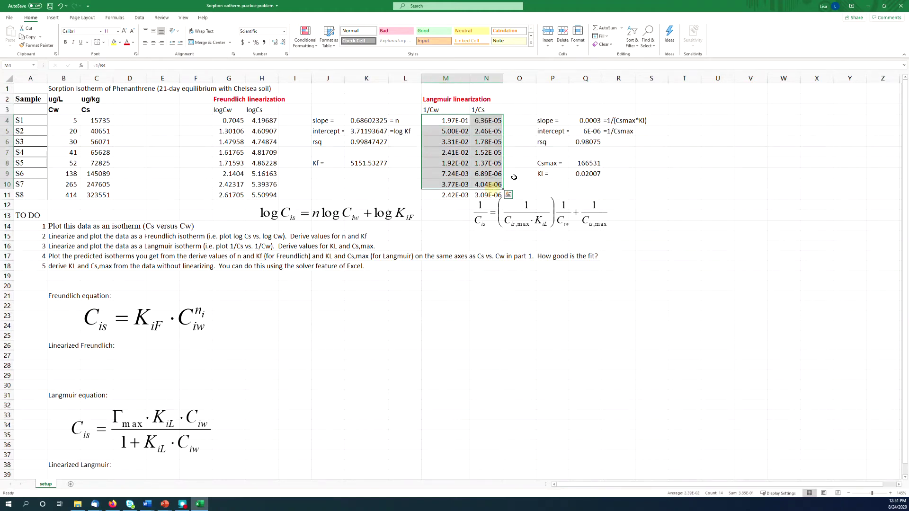
click(579, 121)
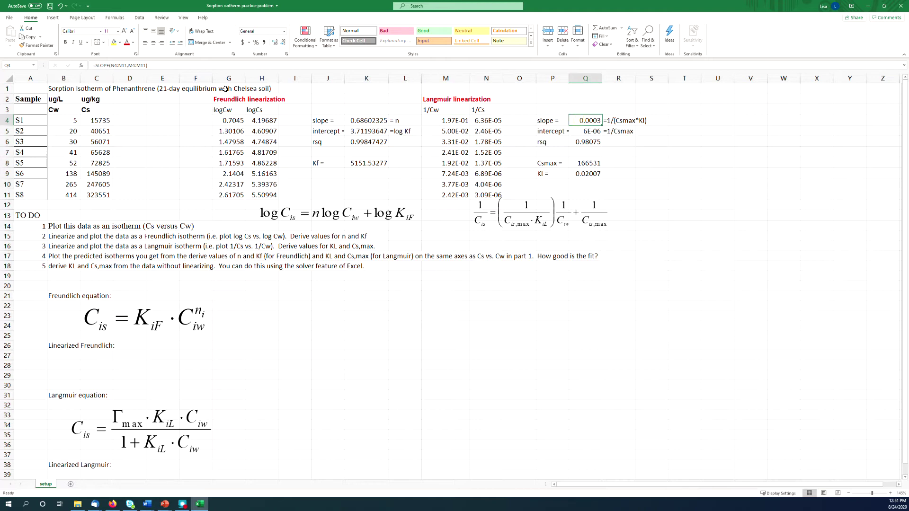
click(177, 65)
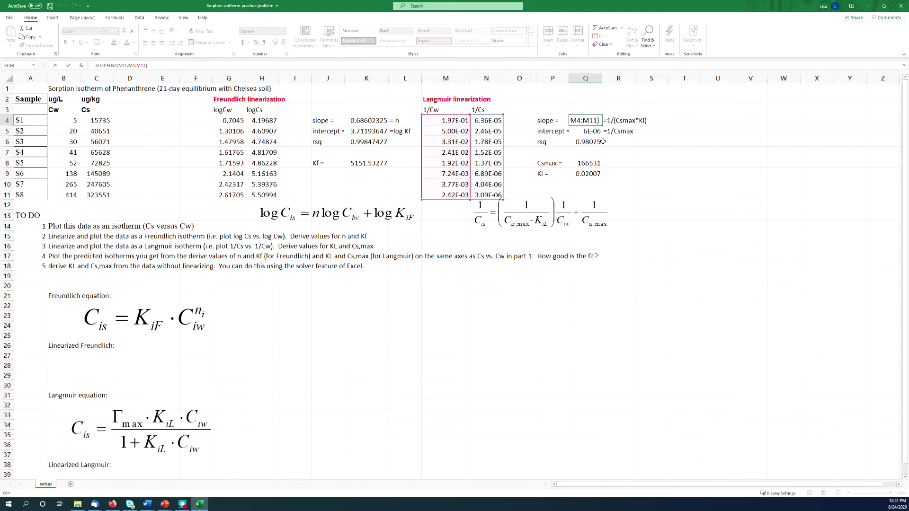
key(Return)
Step: Check the Csmax and Kl results, then copy the sample table A2:C11
click(618, 121)
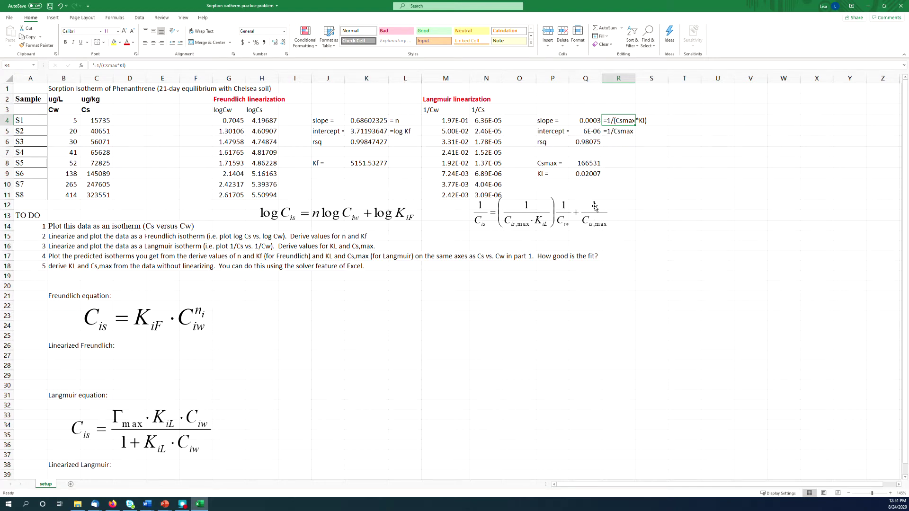
drag(557, 163, 576, 179)
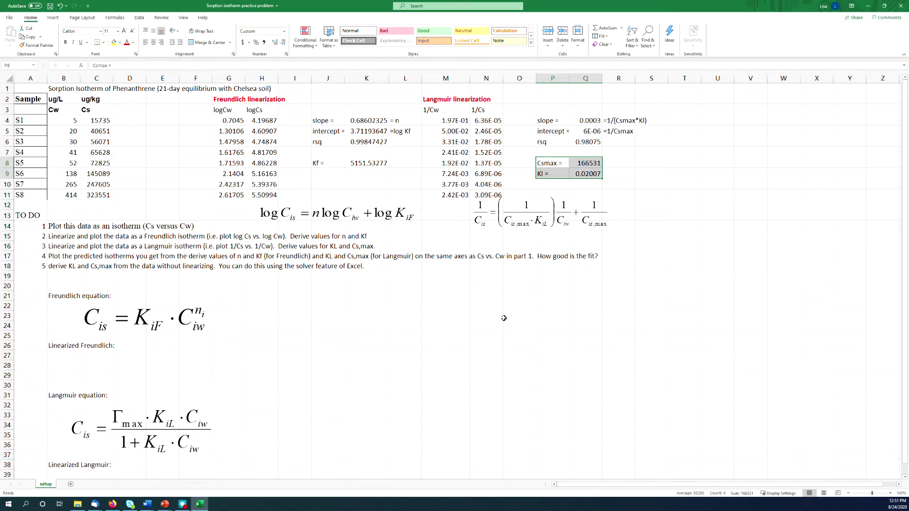
drag(30, 98, 97, 195)
key(ctrl+c)
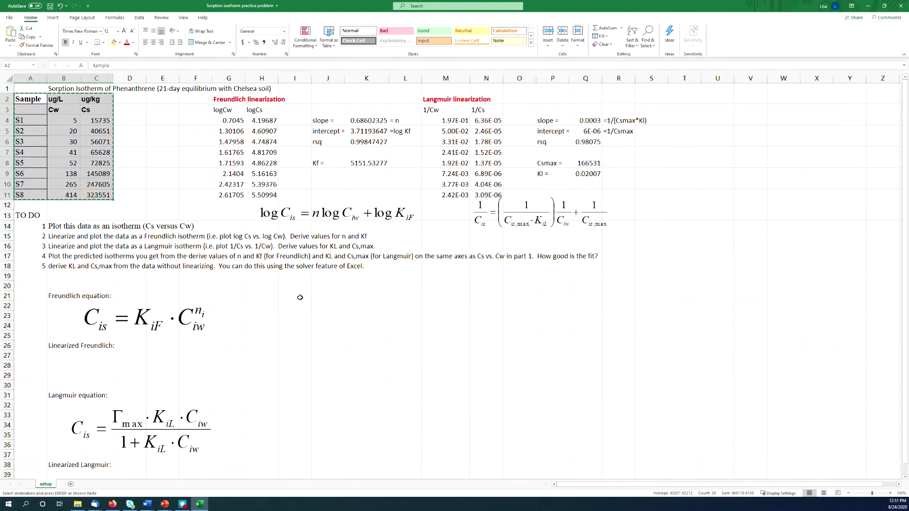
Step: Paste the sample Cw/Cs table at I22 and add the heading 'Cs,pred' in L23
click(304, 310)
key(ctrl+v)
click(407, 318)
drag(317, 318, 331, 402)
drag(360, 316, 359, 403)
click(404, 319)
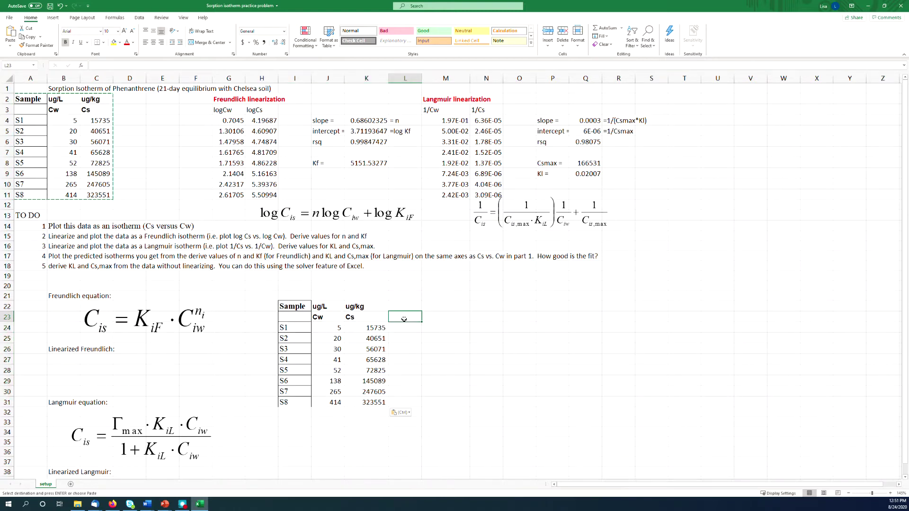
text(Cs,pred)
key(Return)
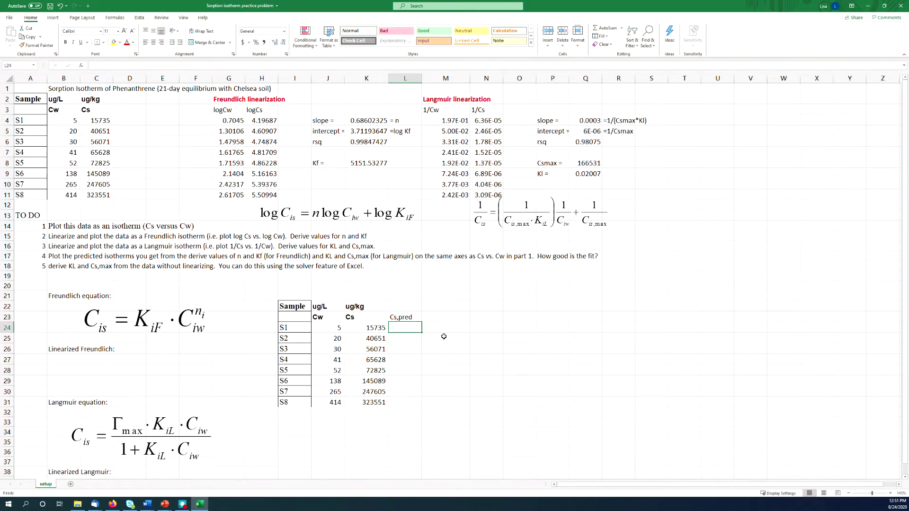
Step: Label the parameter cells 'n =' and 'Kf =' beside the table
click(494, 312)
text(n)
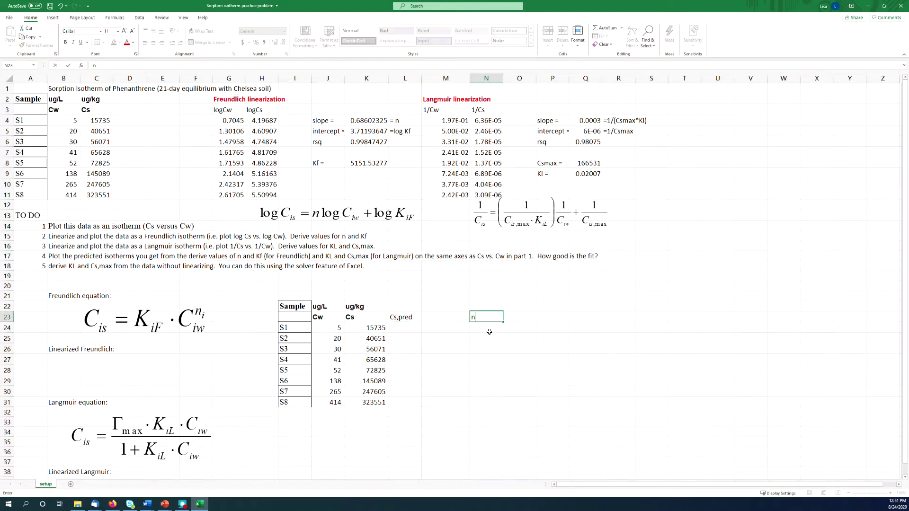
text( =)
key(Return)
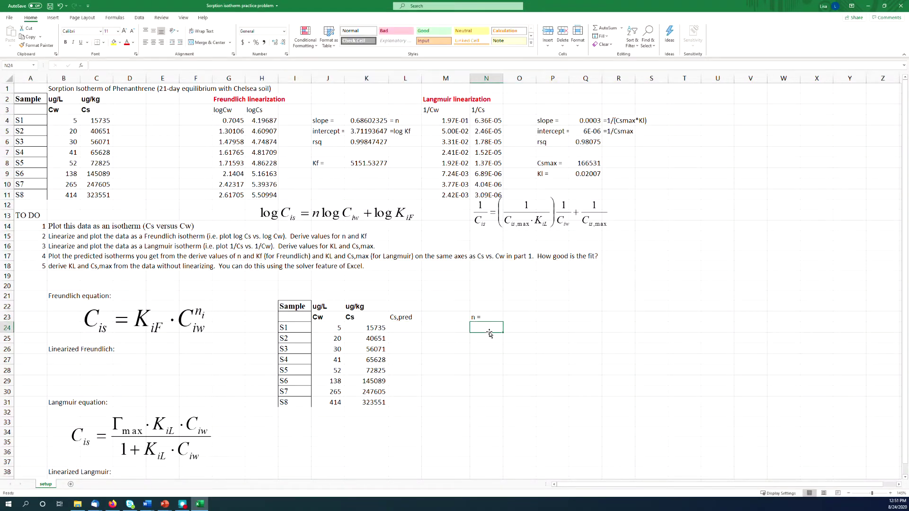
text(K)
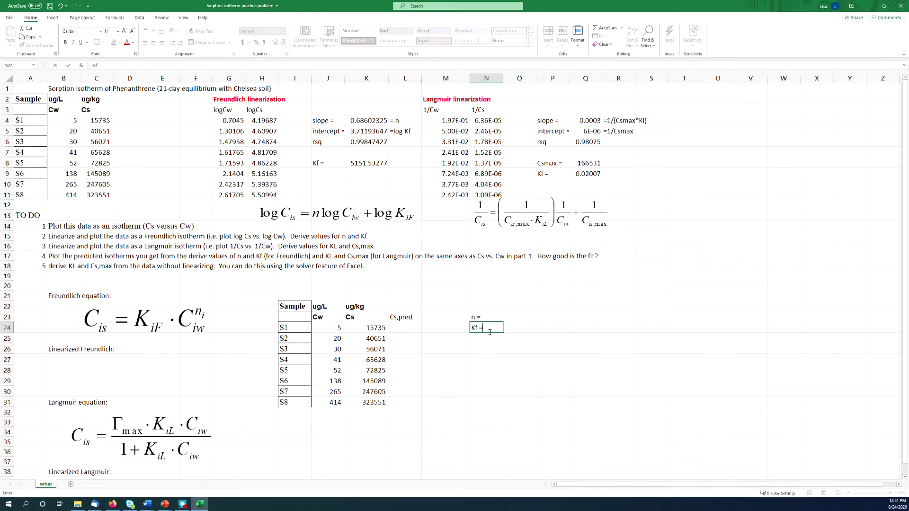
text(f =)
key(Tab)
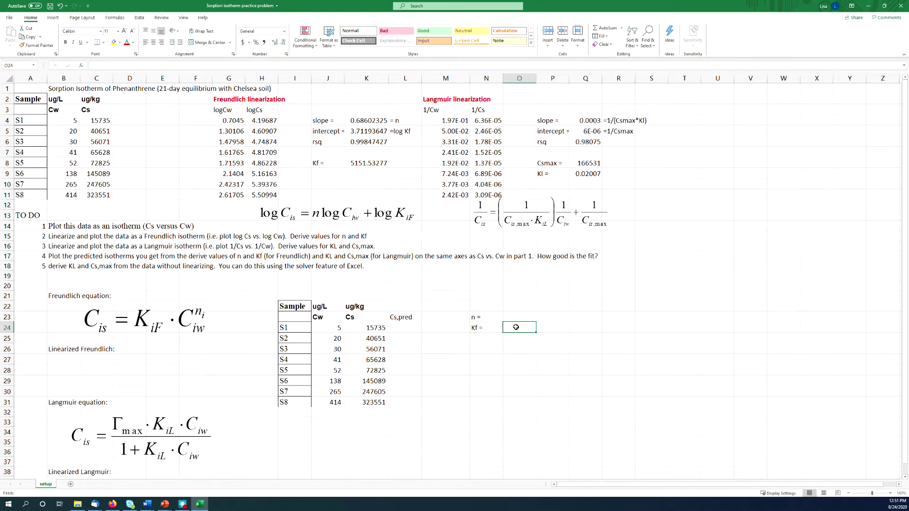
Step: Enter starting guesses of 5000 for Kf in O24 and 0.7 for n in O23
click(366, 165)
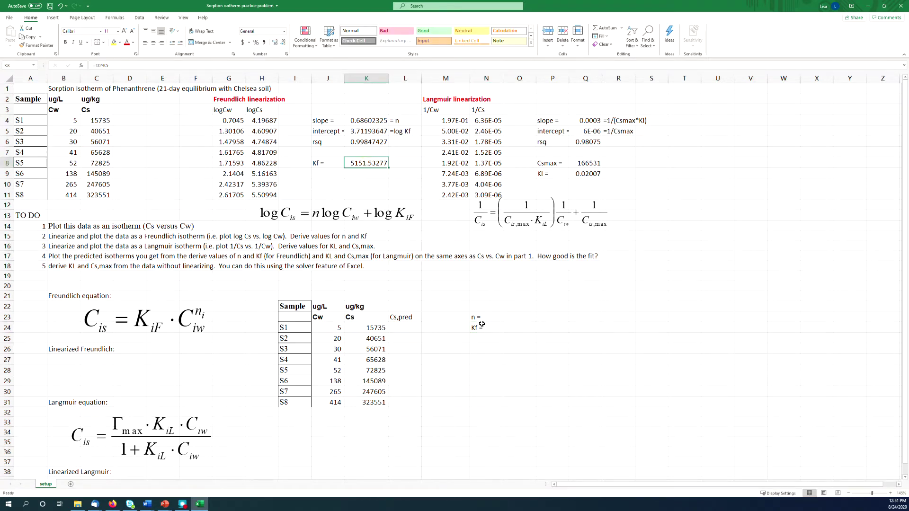
click(507, 328)
text(5000)
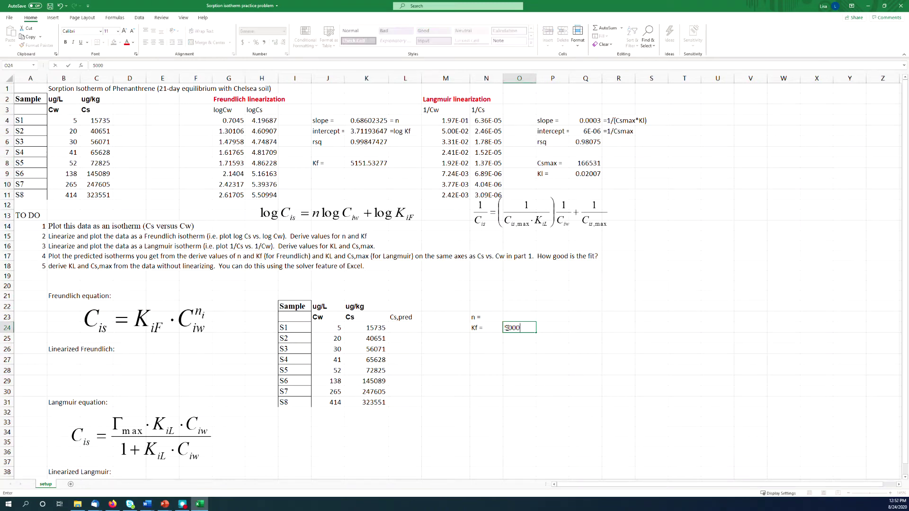
key(Return)
key(Up)
key(Up)
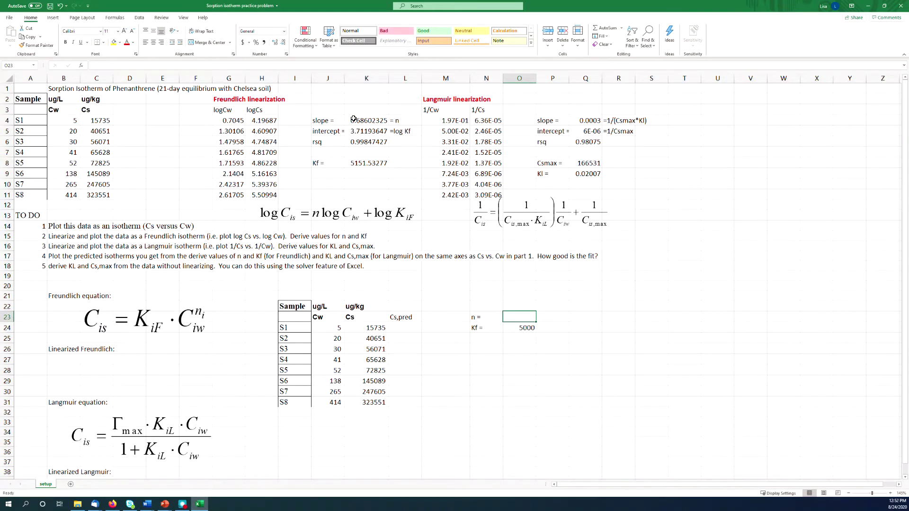
text(.)
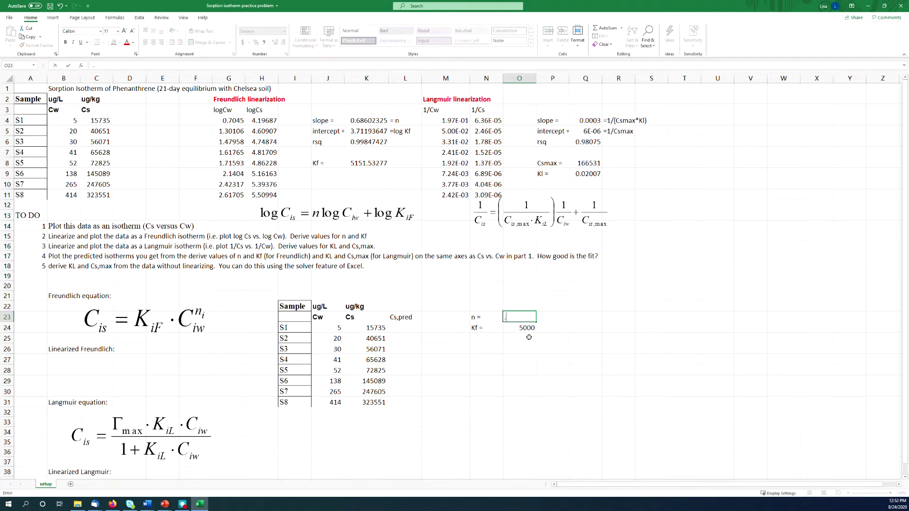
text(7)
key(Return)
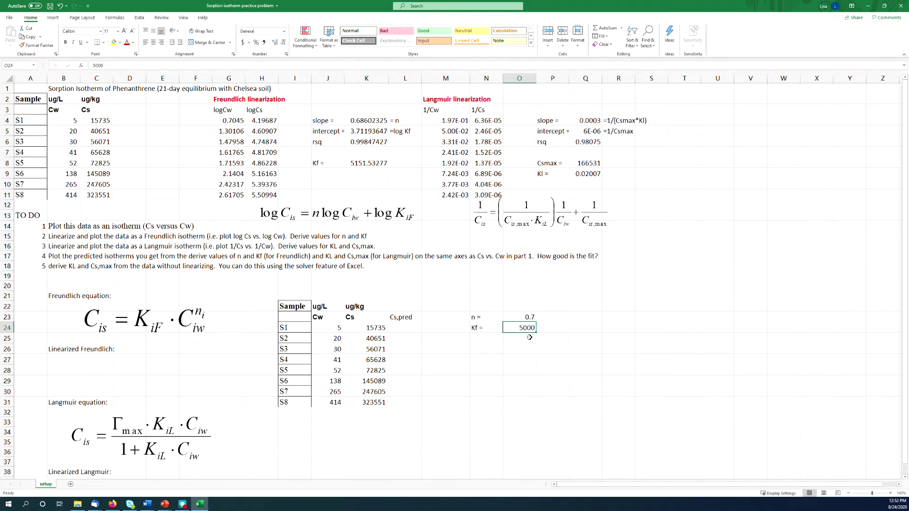
drag(497, 320, 516, 329)
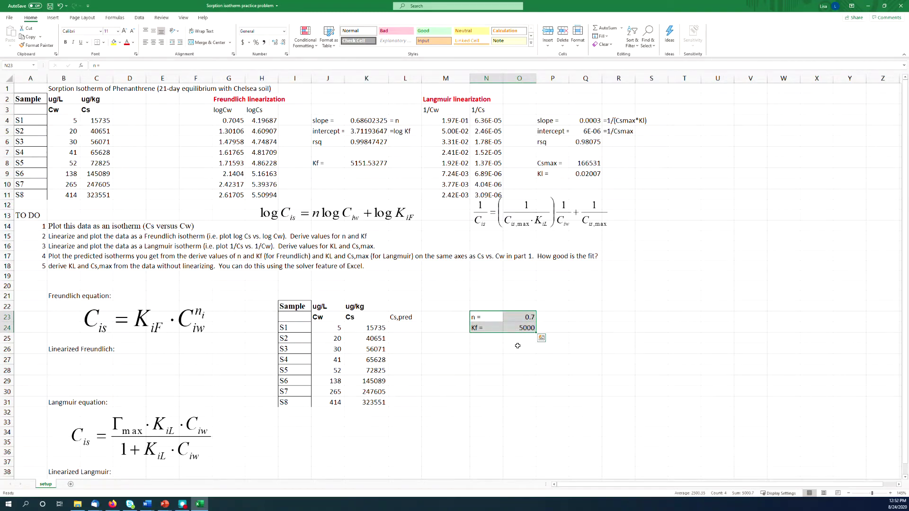
drag(525, 316, 521, 328)
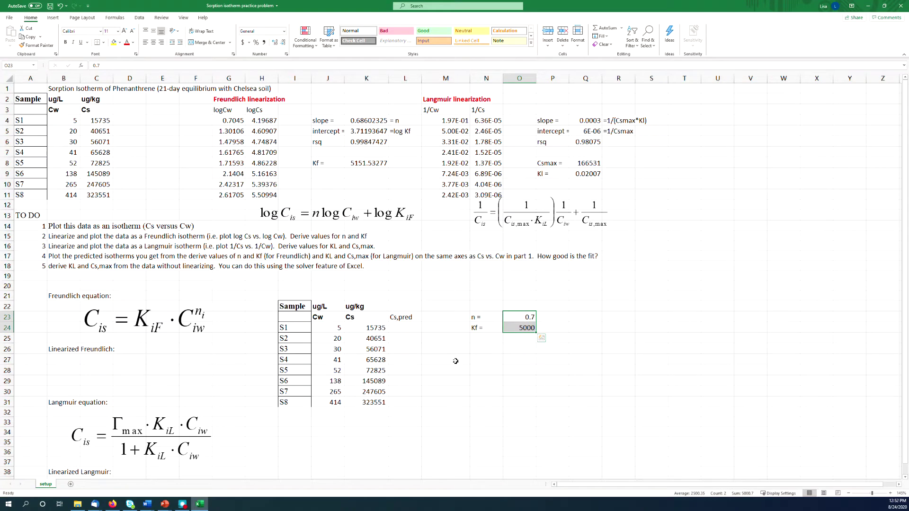
click(403, 317)
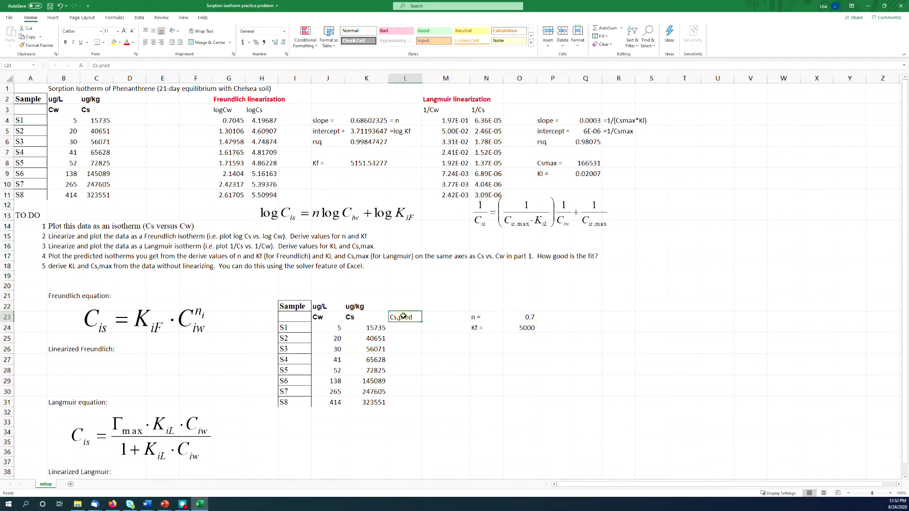
Step: Enter the Freundlich prediction =$O$24*J24^$O$23 in L24
click(408, 326)
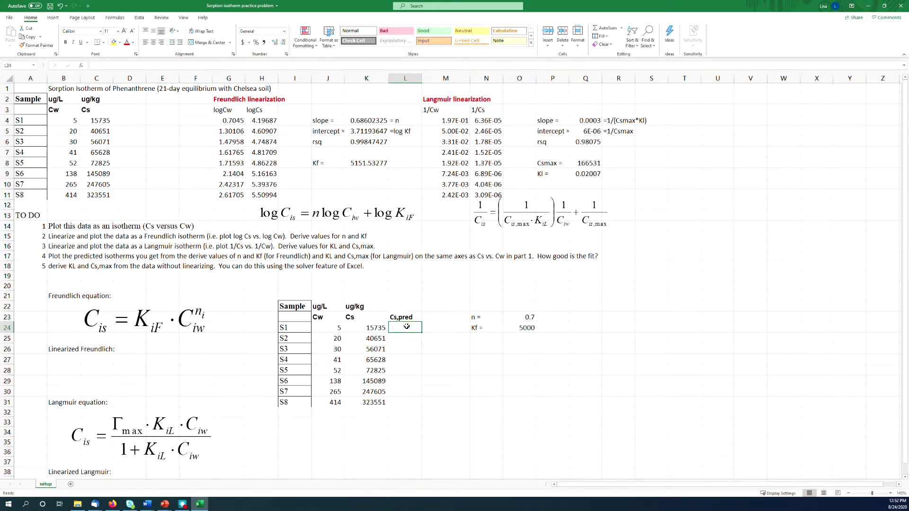
text(=)
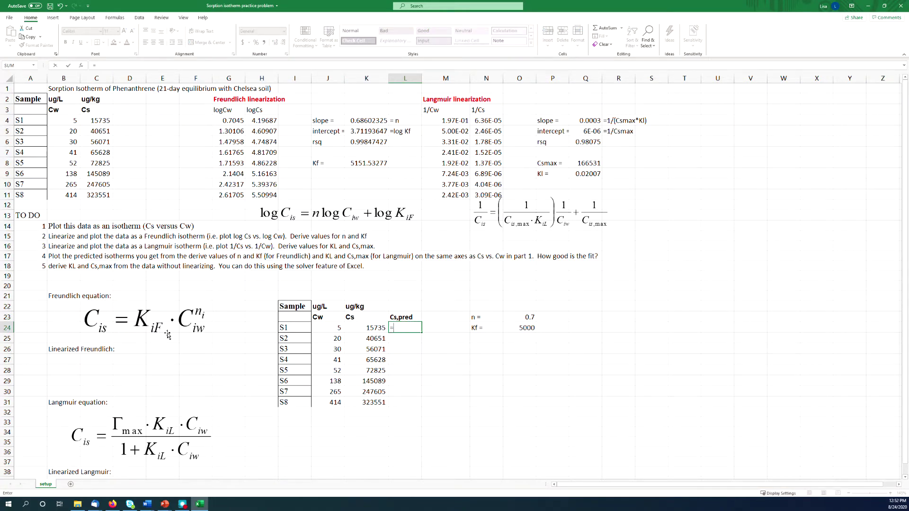
click(520, 328)
text(*)
click(318, 327)
text(^)
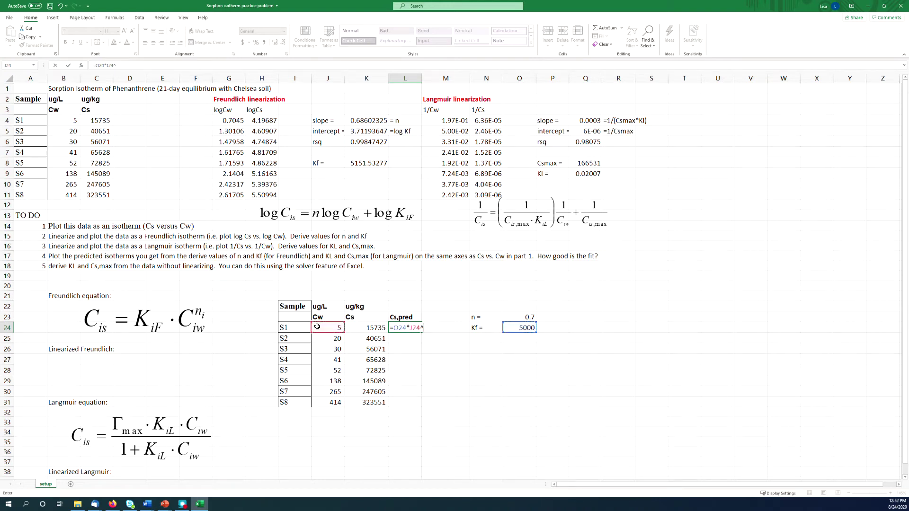
click(505, 316)
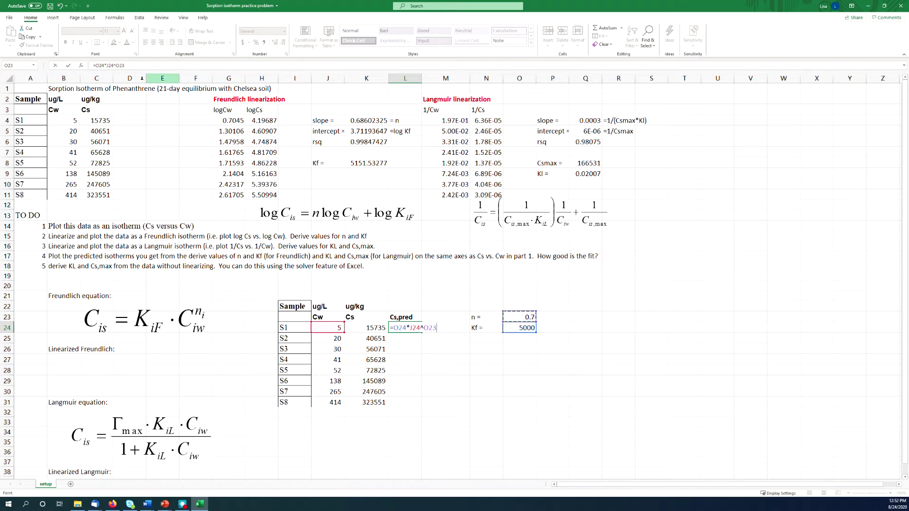
click(101, 65)
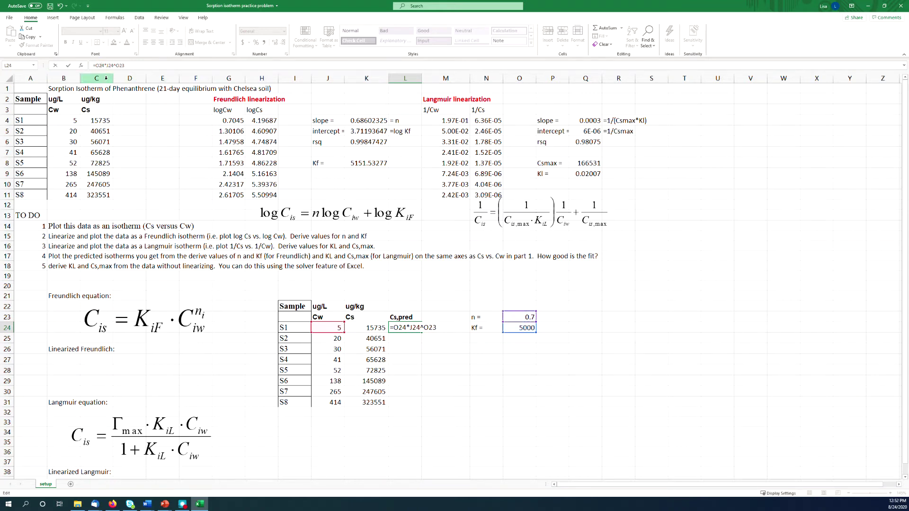
key(F4)
click(126, 66)
key(F4)
key(ctrl+Return)
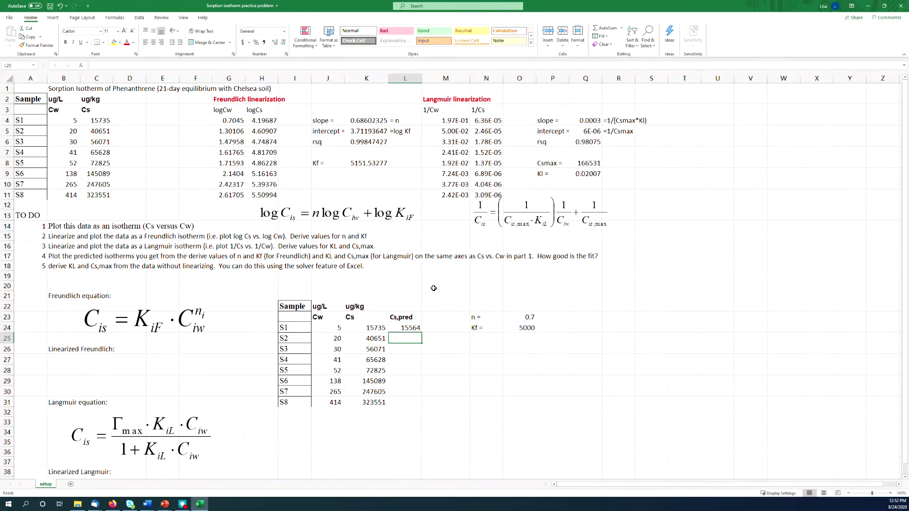
Step: Fill the prediction down to L31 and lower the Kf guess to 1000
drag(421, 333, 422, 406)
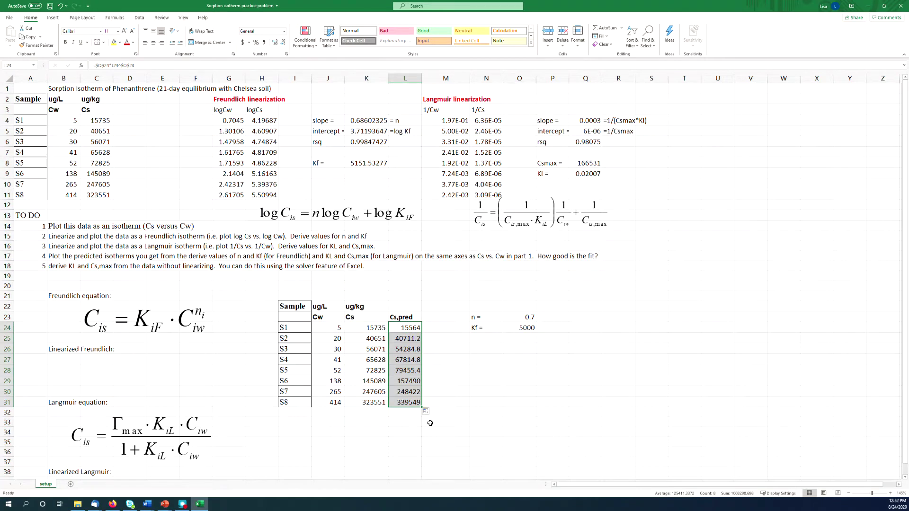
click(515, 327)
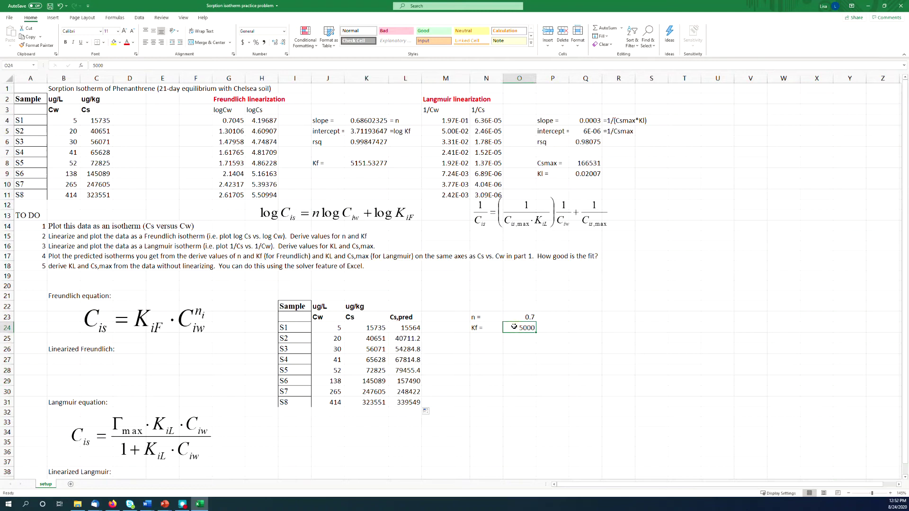
text(1000)
key(Return)
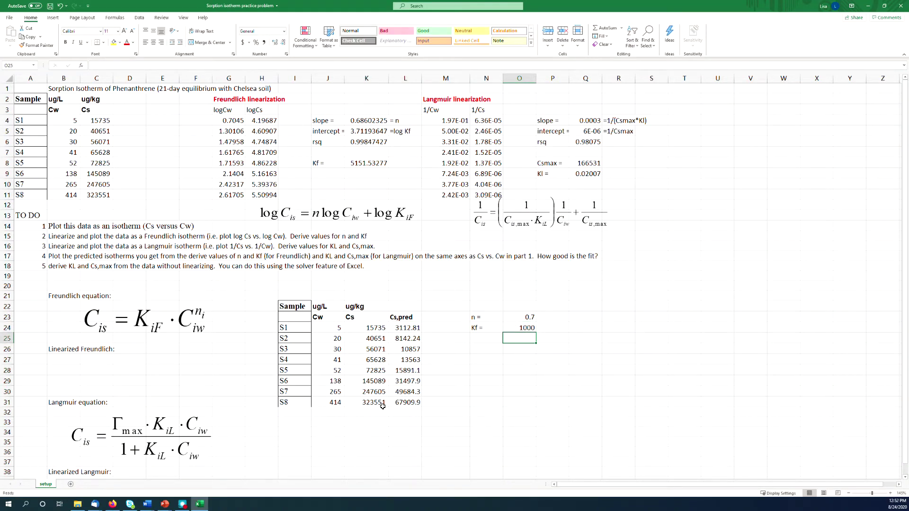
click(405, 426)
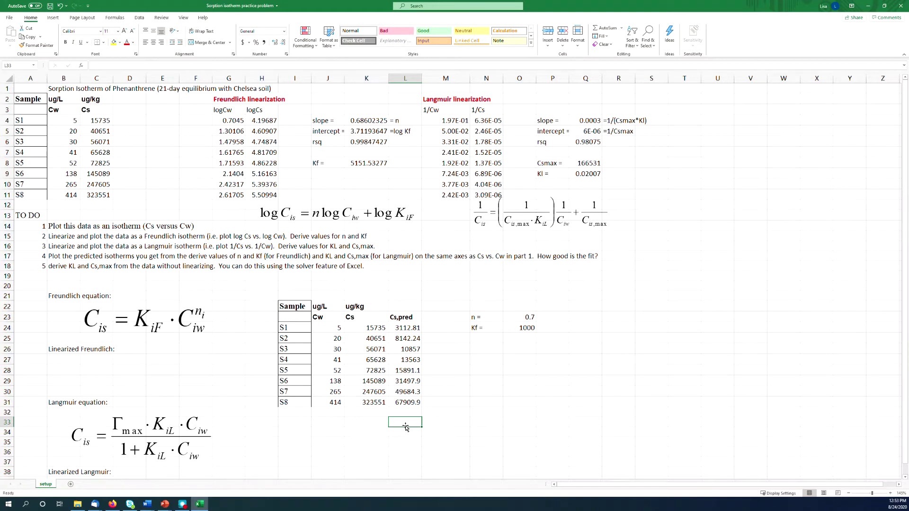
text(=)
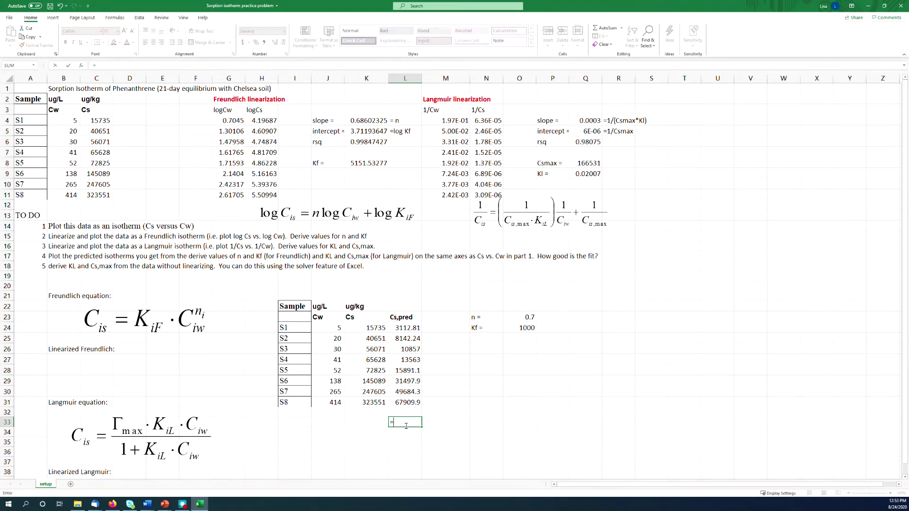
text(sum)
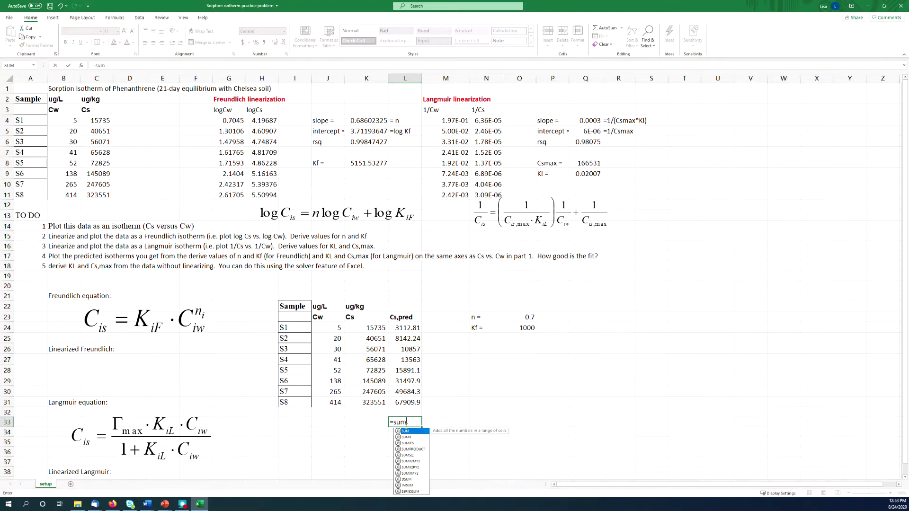
Step: Compute SUMXMY2 of measured Cs and Cs,pred in L33, giving 1.2664E+11
click(411, 474)
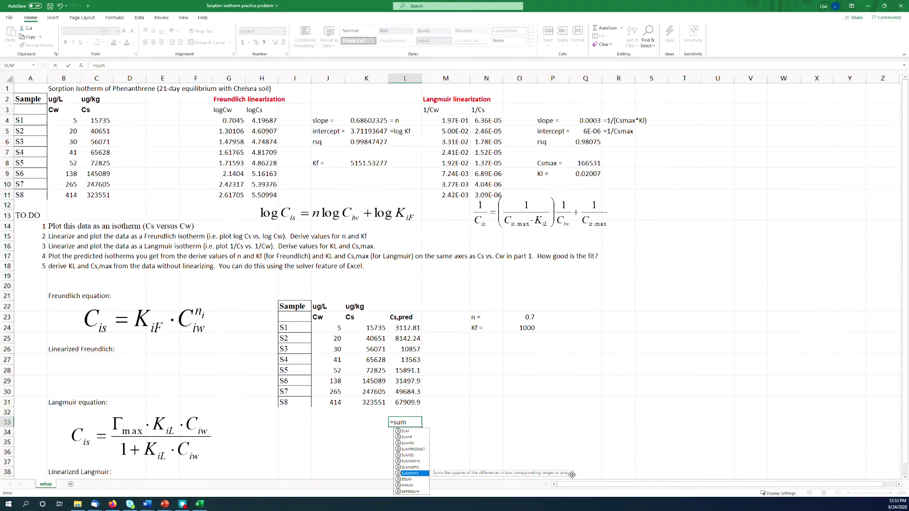
double_click(409, 473)
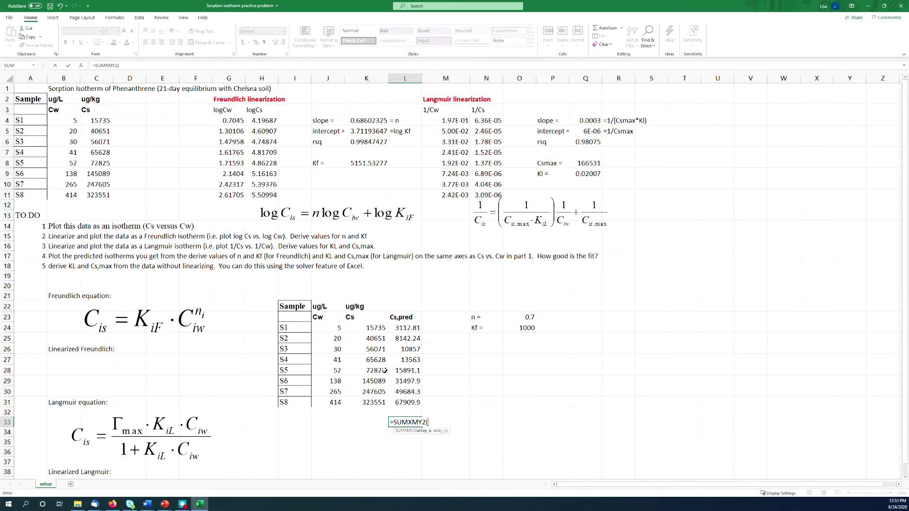
drag(336, 328, 336, 402)
click(366, 327)
drag(371, 348, 379, 402)
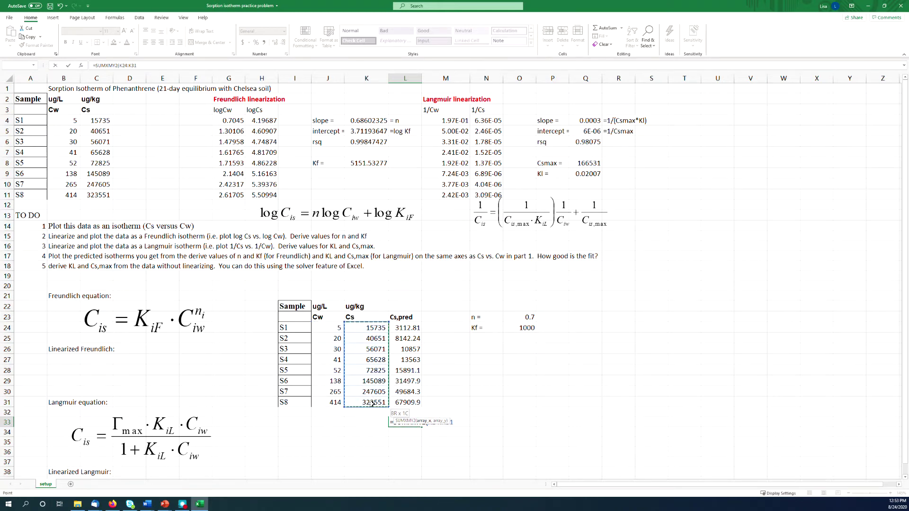
text(,)
drag(408, 327, 400, 402)
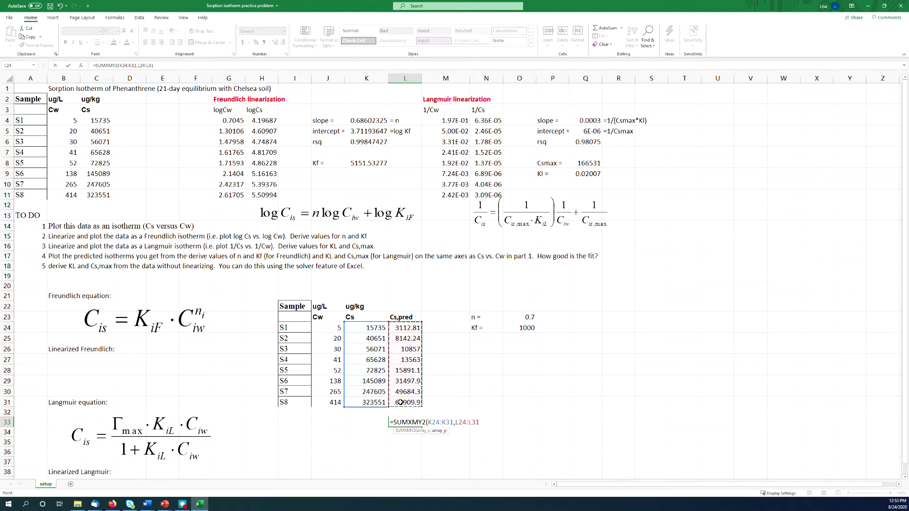
text())
key(Return)
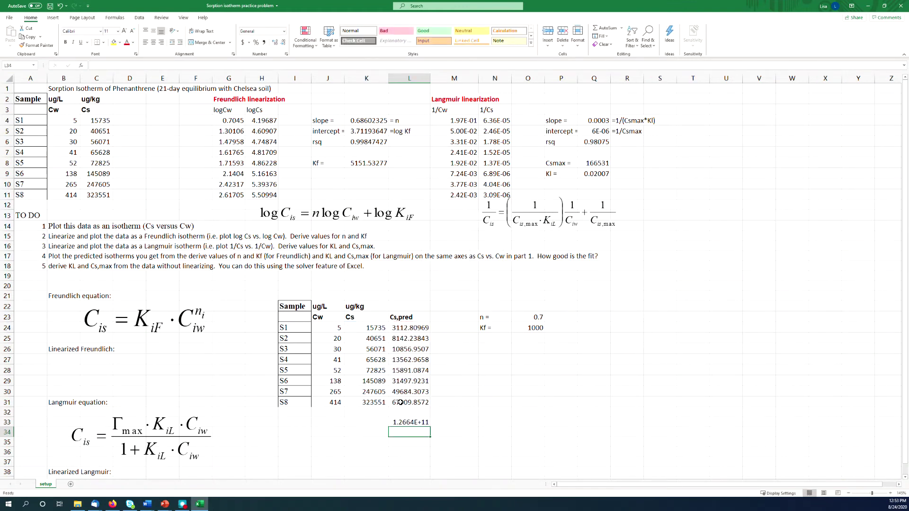
Step: Label the residual total 'sum of sq res' in M33
click(447, 421)
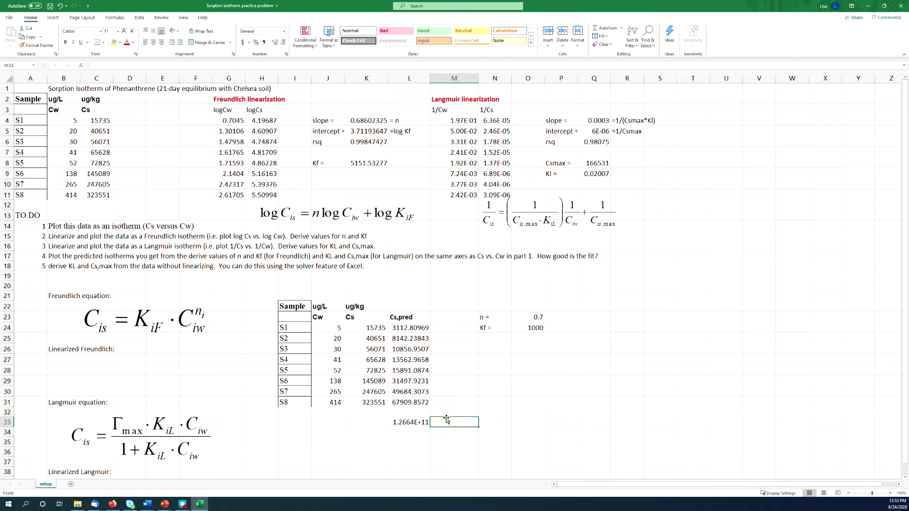
text(sum of sq res)
key(Return)
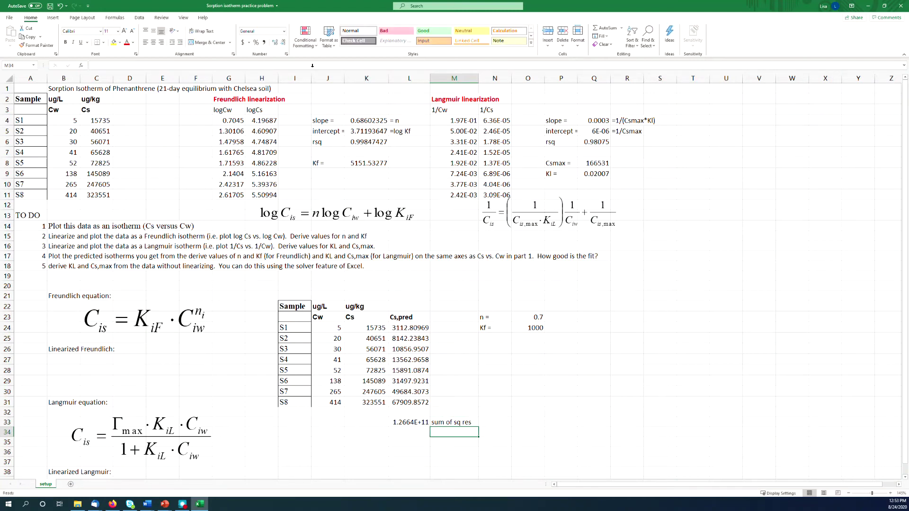
click(140, 18)
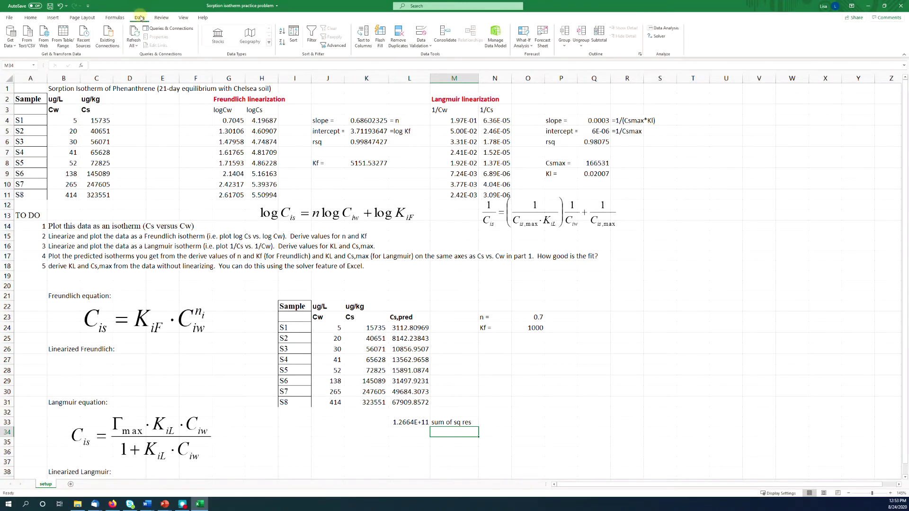
Step: Run Solver minimising L33 by changing O23:O24, yielding n = 0.69942 and Kf = 4827.95
click(656, 36)
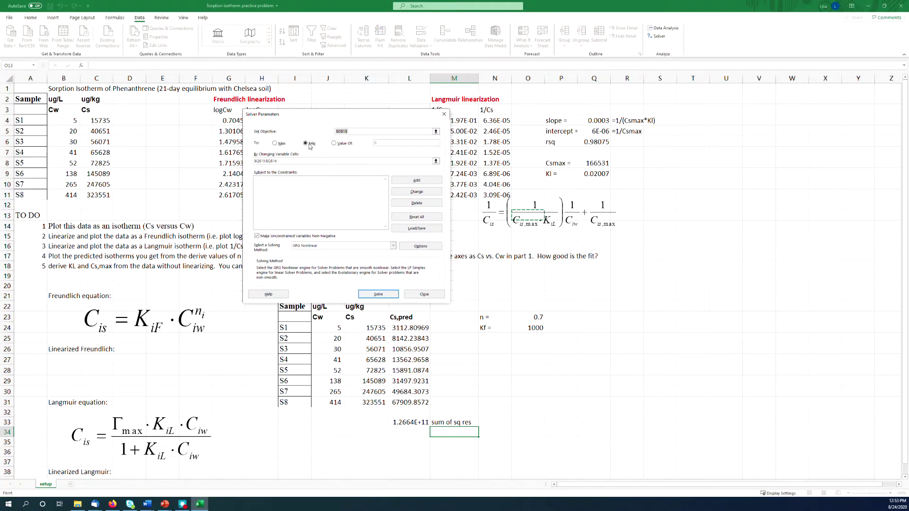
click(411, 421)
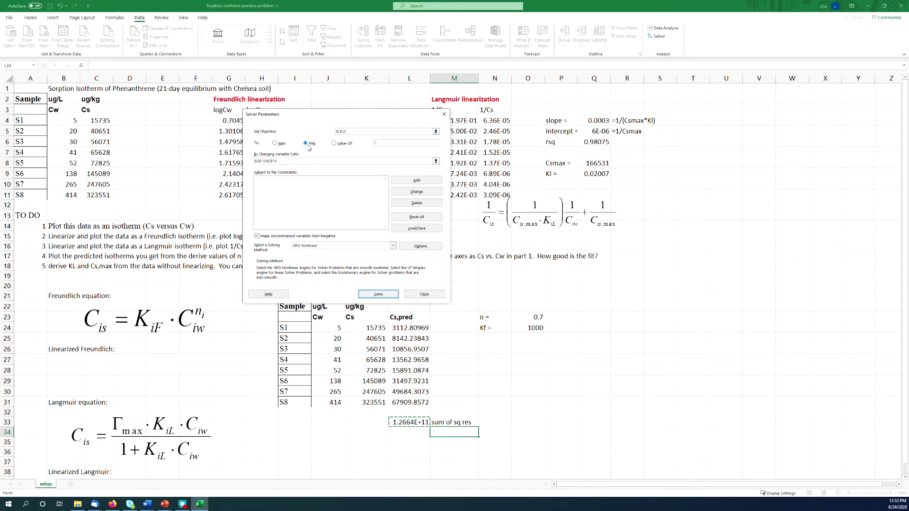
click(436, 161)
drag(537, 317, 536, 328)
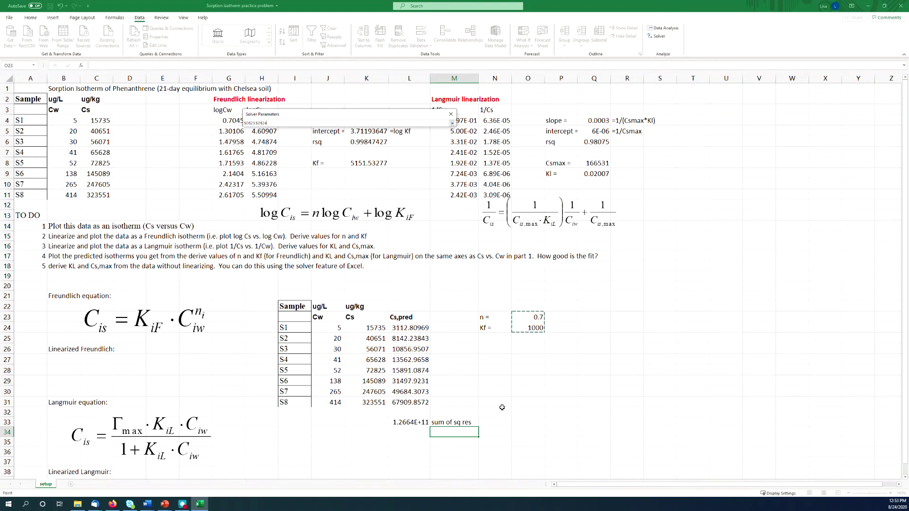
click(451, 123)
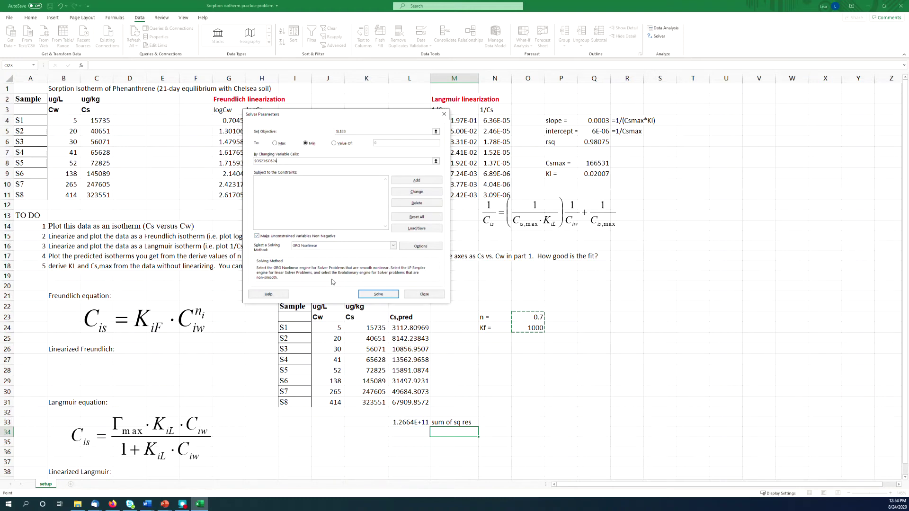
click(378, 294)
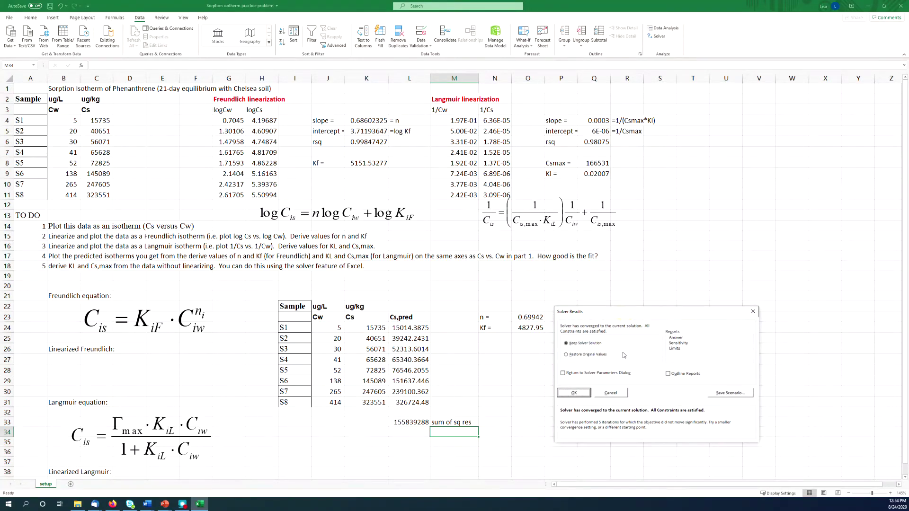
Step: Keep the Solver solution with a Sensitivity Report and copy its variable-cells table B7:E10
click(677, 343)
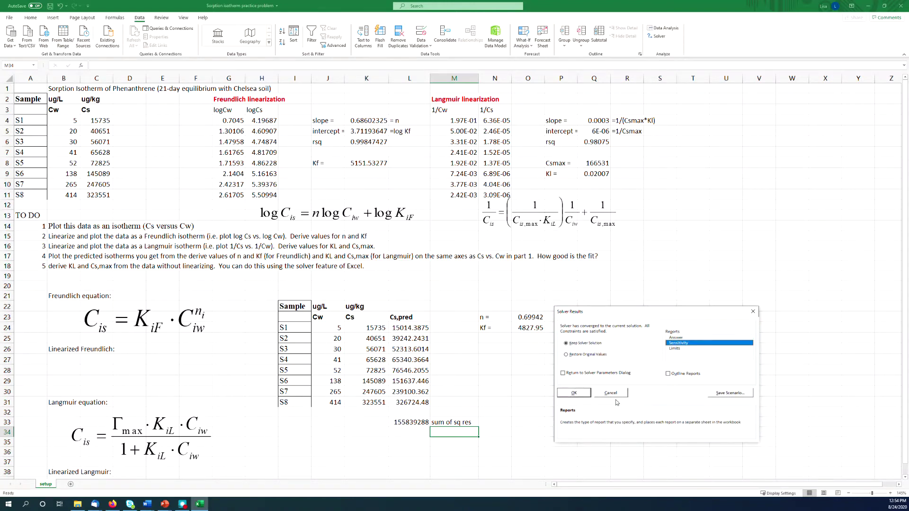
click(574, 394)
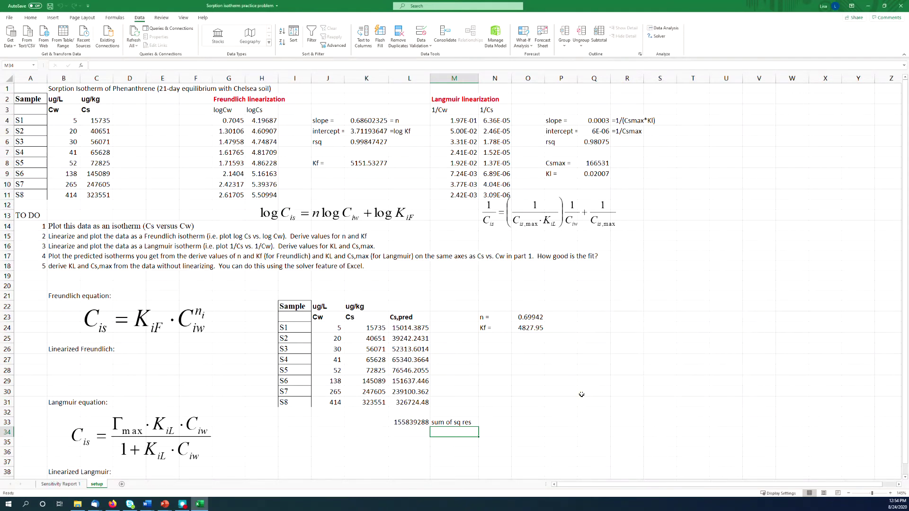
click(71, 484)
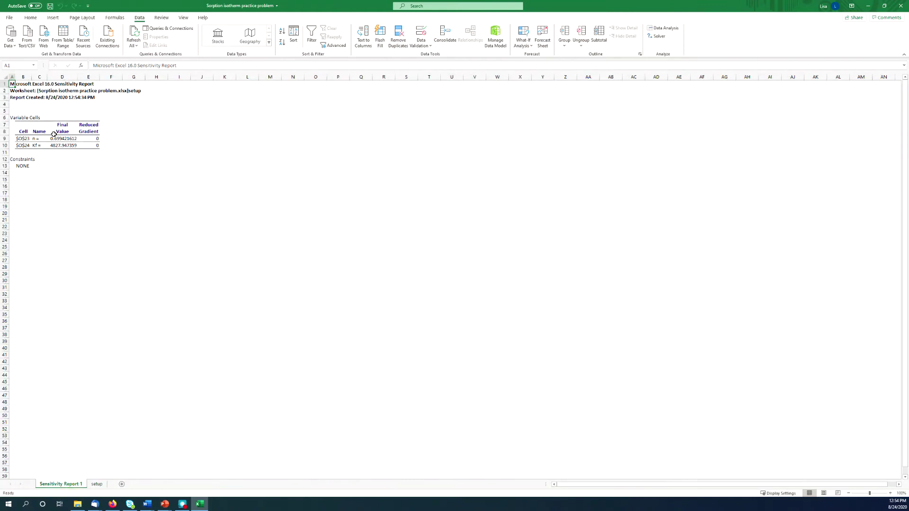
drag(25, 125, 89, 146)
key(ctrl+c)
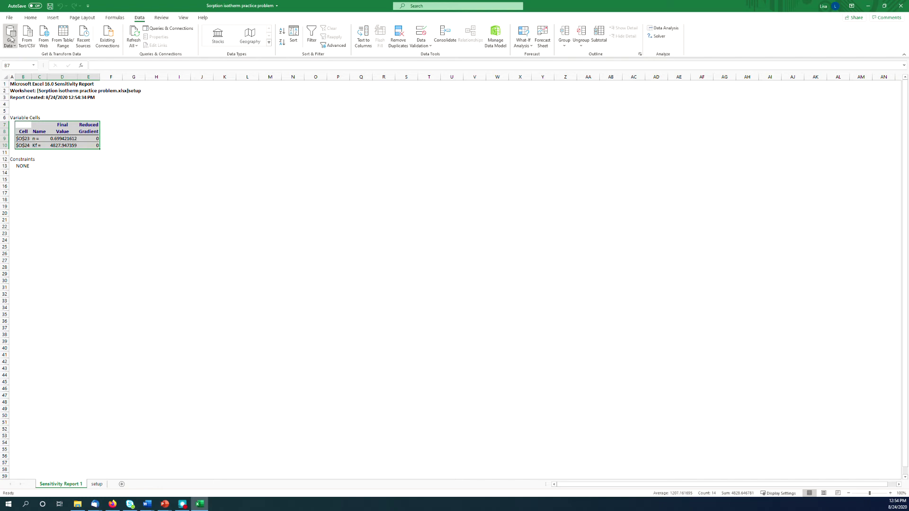
click(93, 485)
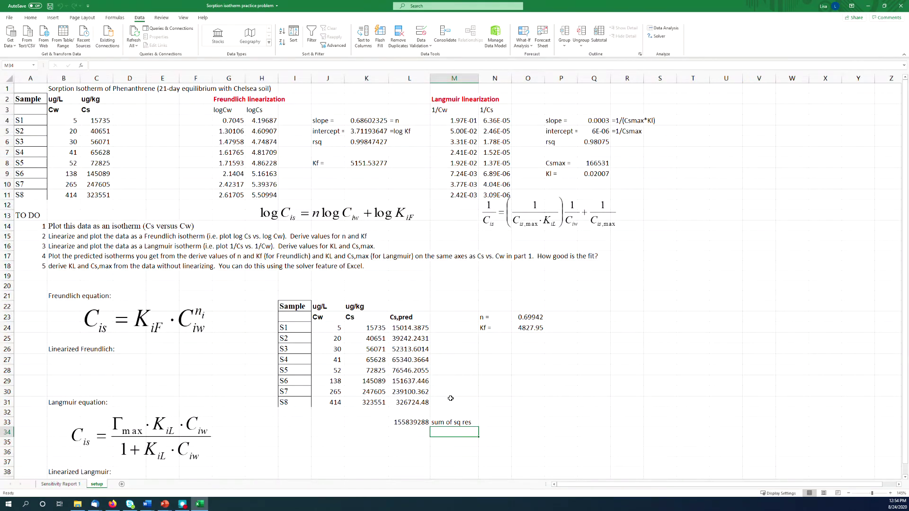
click(536, 318)
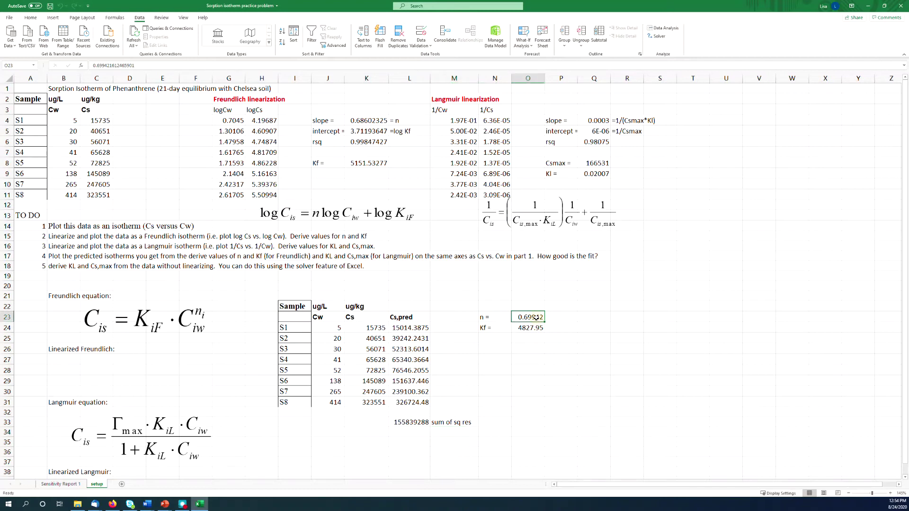
click(363, 124)
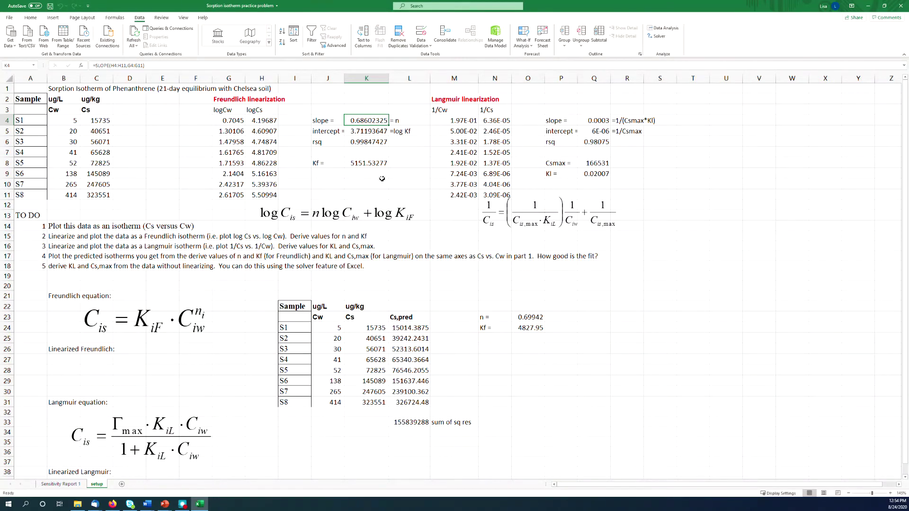
click(363, 122)
click(529, 316)
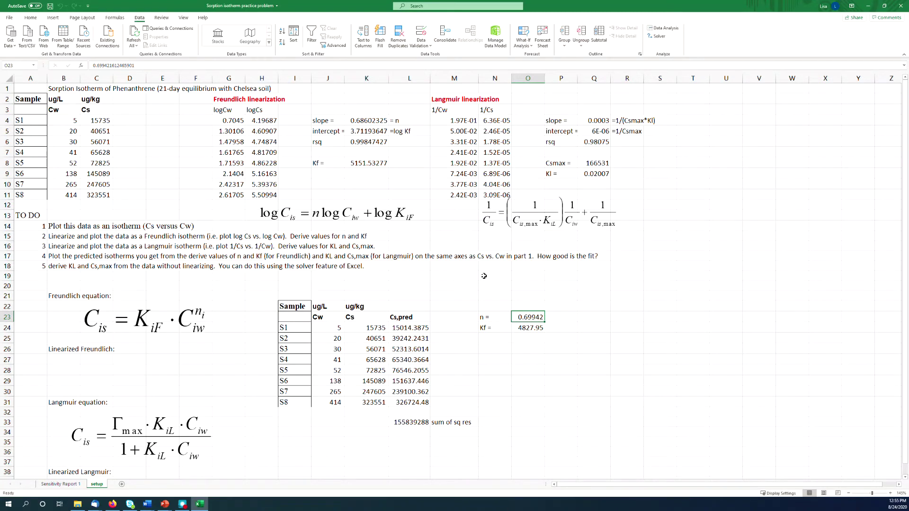
click(379, 163)
click(525, 327)
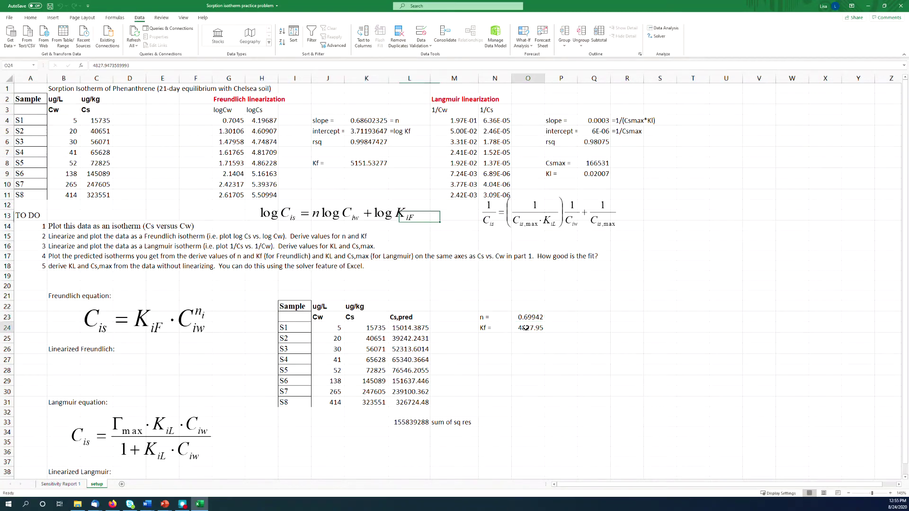
click(542, 414)
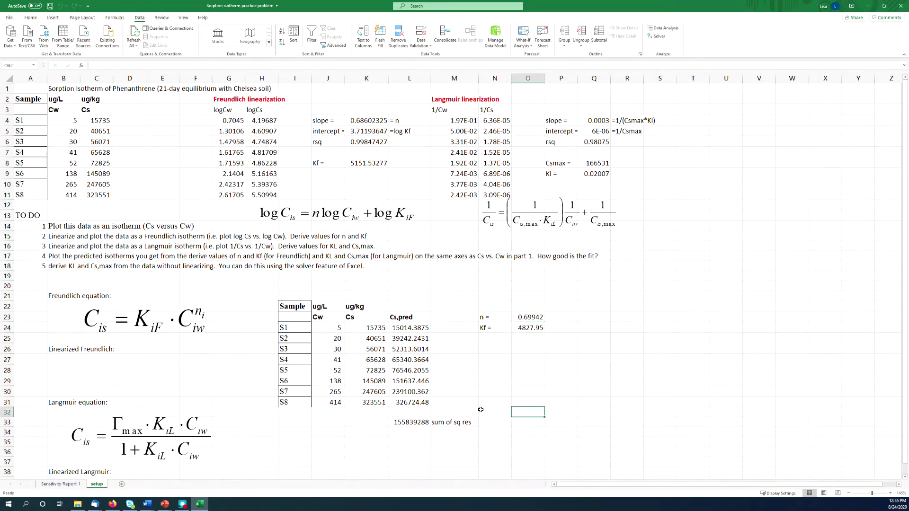
scroll(481, 410, down, 2)
scroll(481, 410, down, 1)
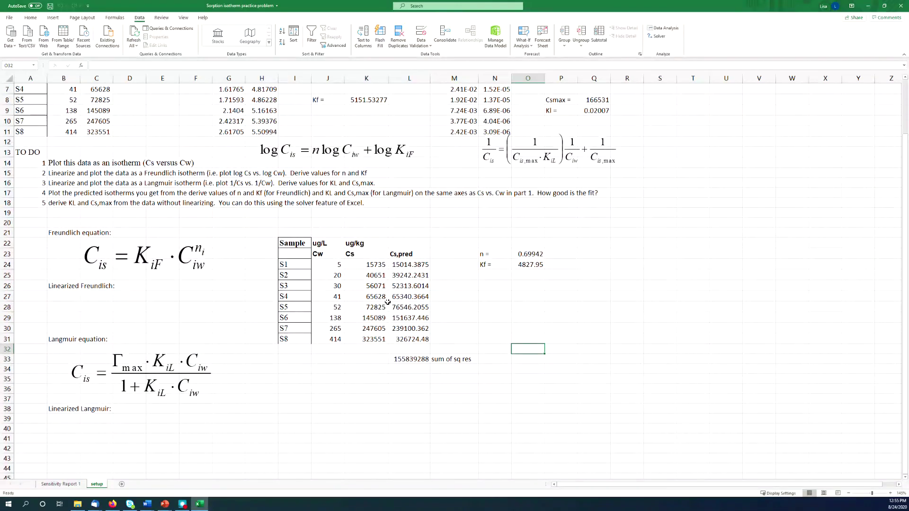
drag(318, 254, 412, 340)
Step: Insert a scatter chart of Cs and Cs,pred and move it right of the table
click(52, 17)
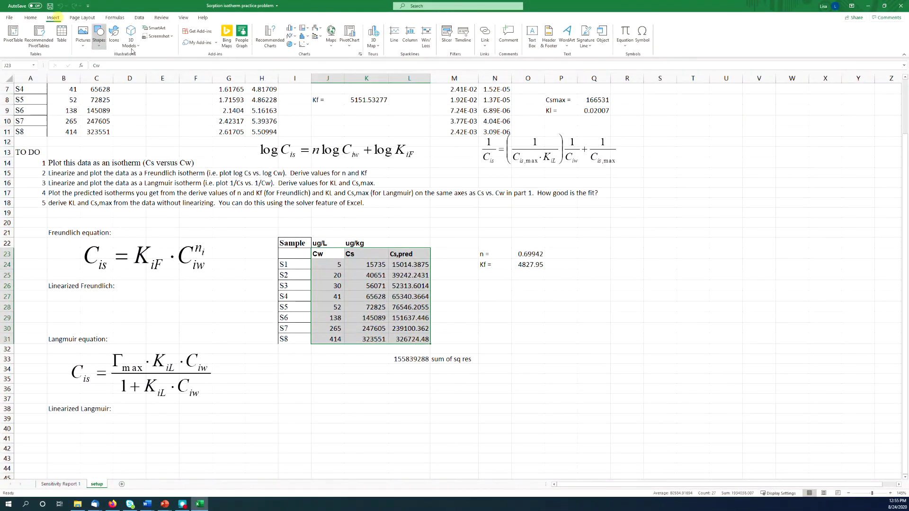
click(302, 44)
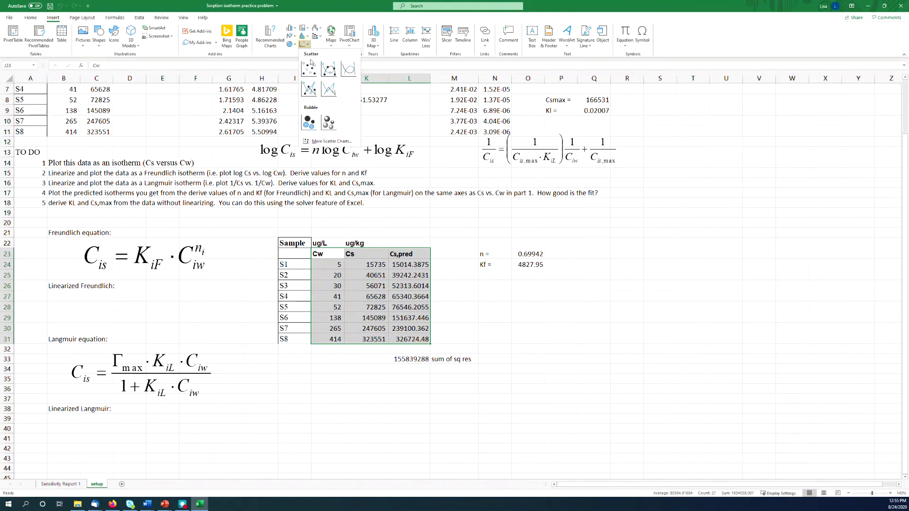
click(311, 67)
click(487, 264)
drag(423, 218, 597, 205)
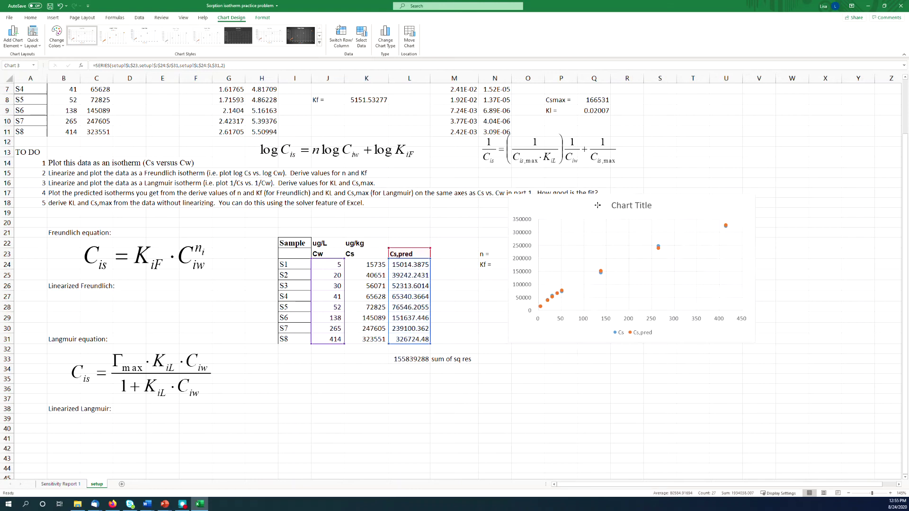
Step: Draw Cs,pred as a solid orange line and keep measured Cs as markers only
click(656, 248)
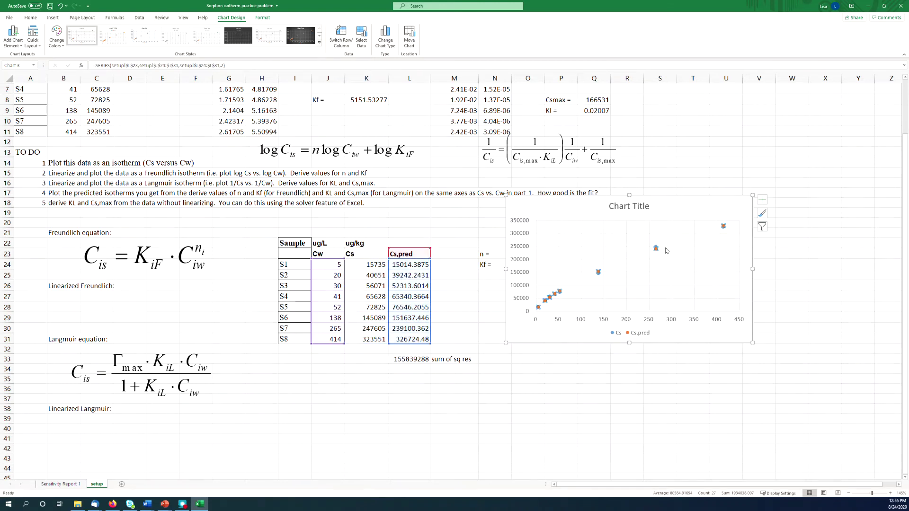
right_click(666, 284)
click(693, 329)
click(819, 107)
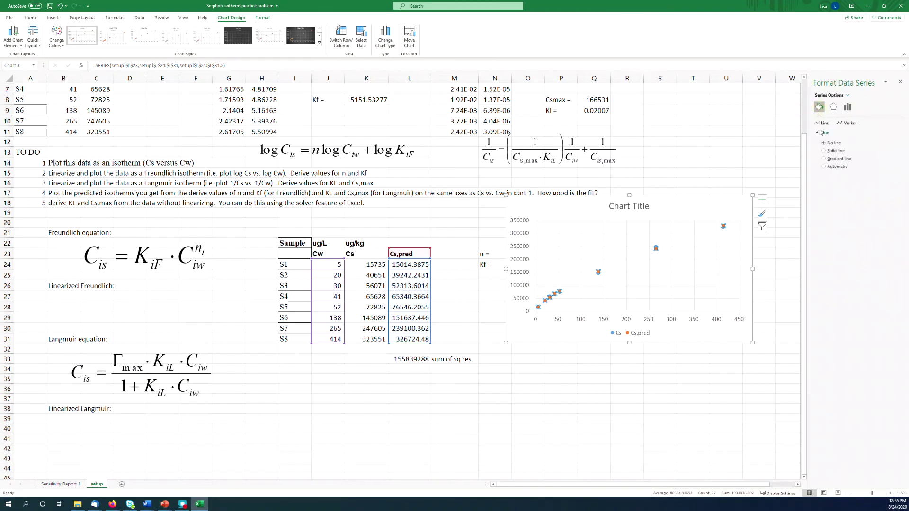
click(824, 151)
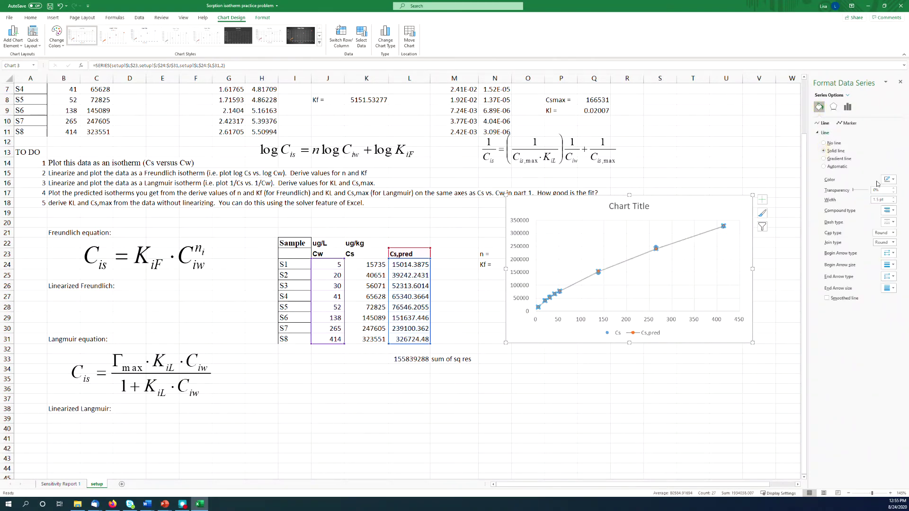
click(894, 181)
click(883, 202)
click(847, 123)
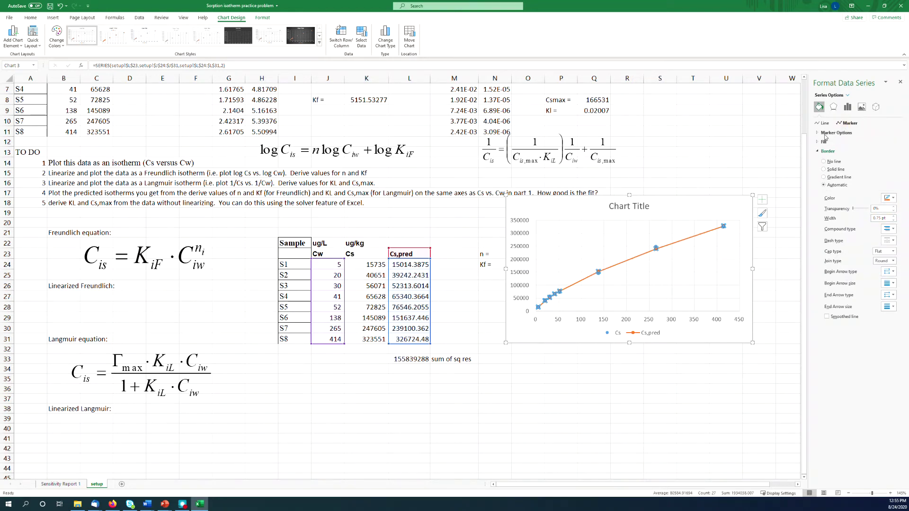
click(824, 142)
click(672, 279)
click(598, 378)
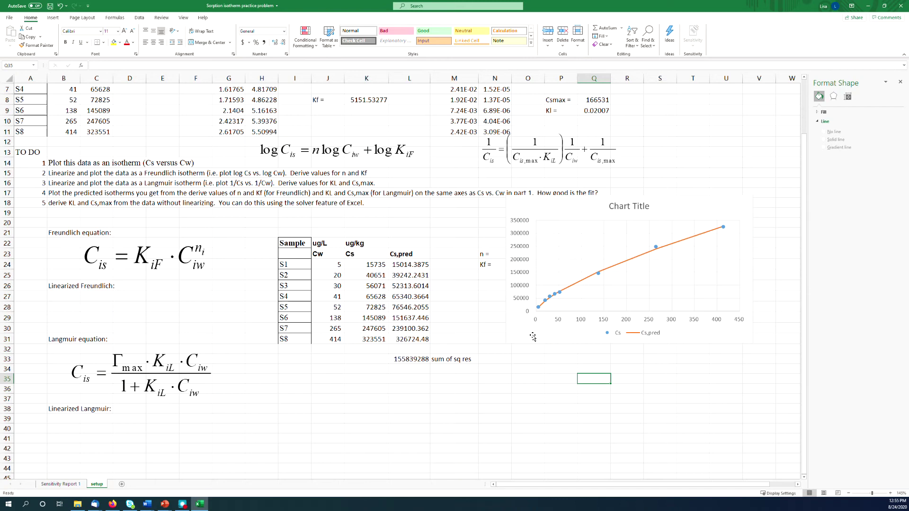
Step: Inspect the residual-sum formula and the Cs,pred column L23:L31
click(524, 350)
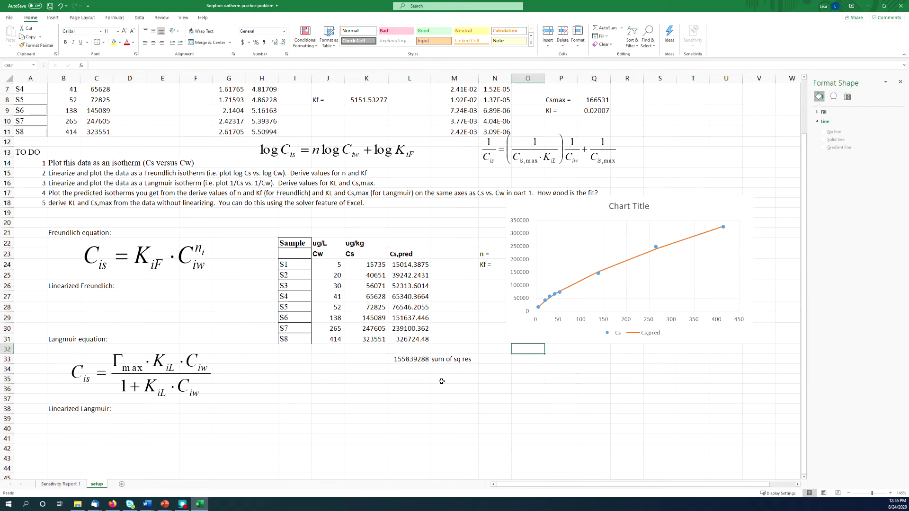
click(419, 381)
click(418, 361)
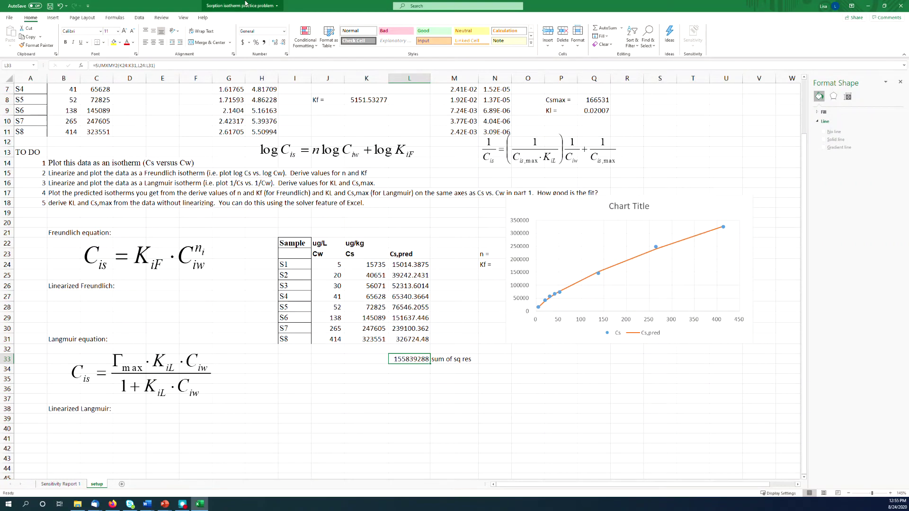
drag(399, 253, 394, 339)
Step: Move the chart down and left so it no longer covers the n and Kf values
drag(526, 227, 516, 316)
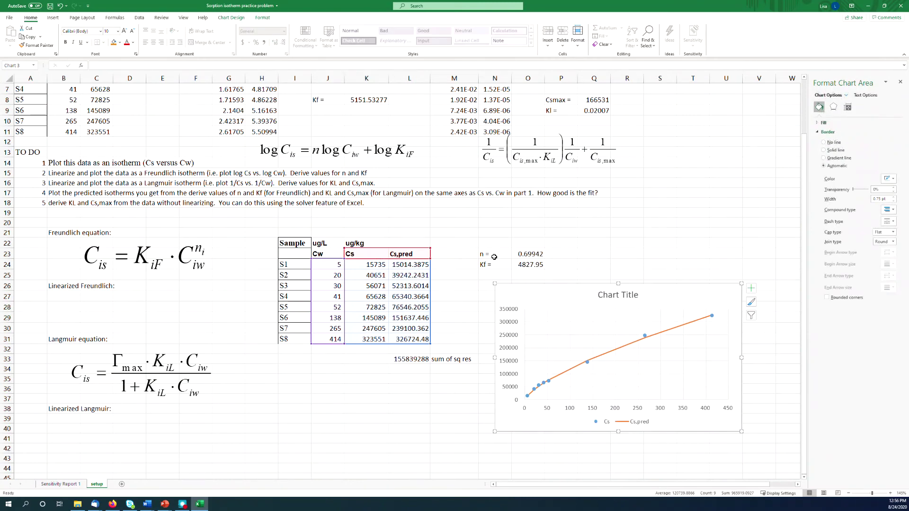
click(415, 359)
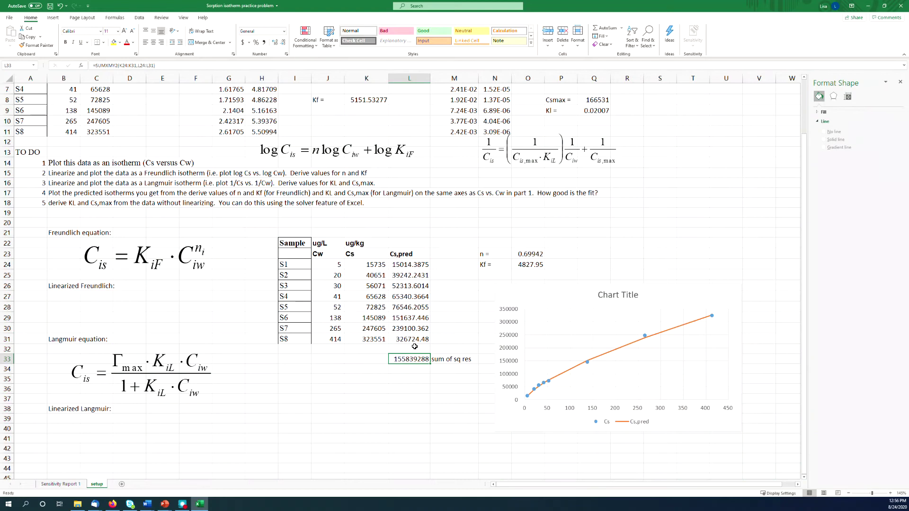
drag(506, 290, 506, 303)
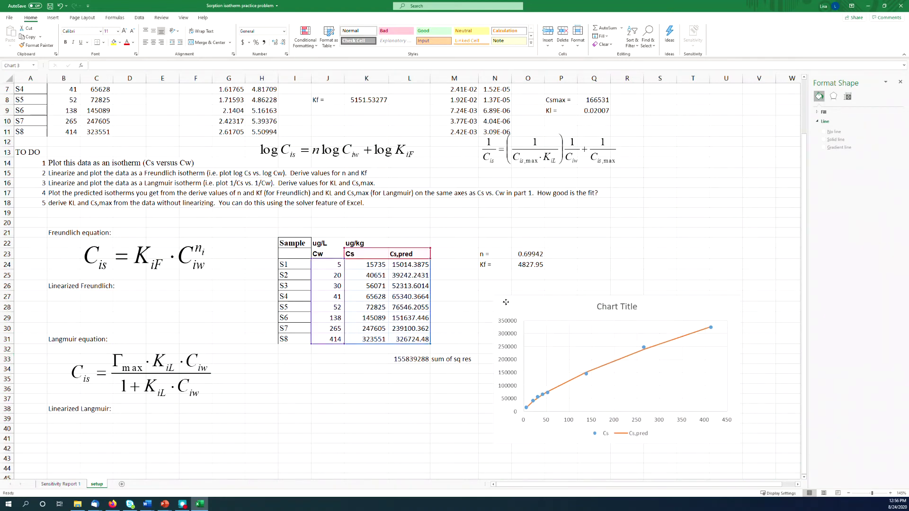
click(401, 396)
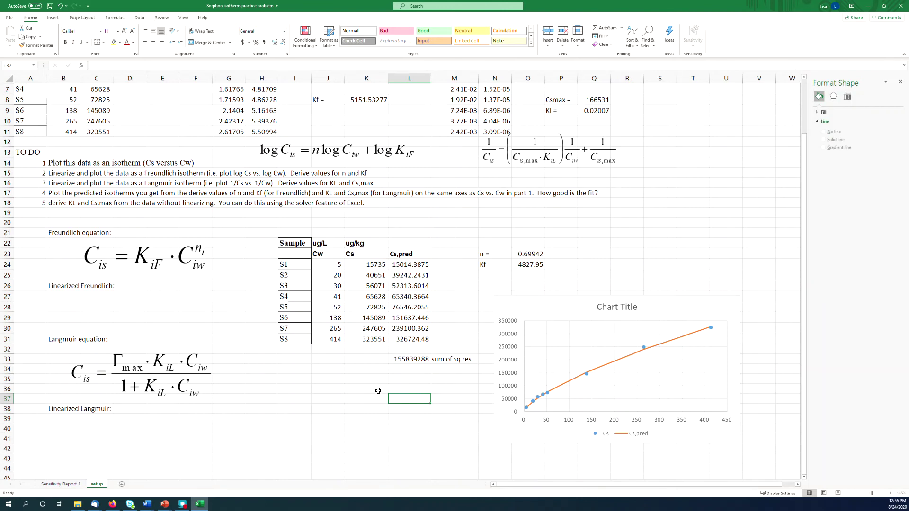
click(462, 256)
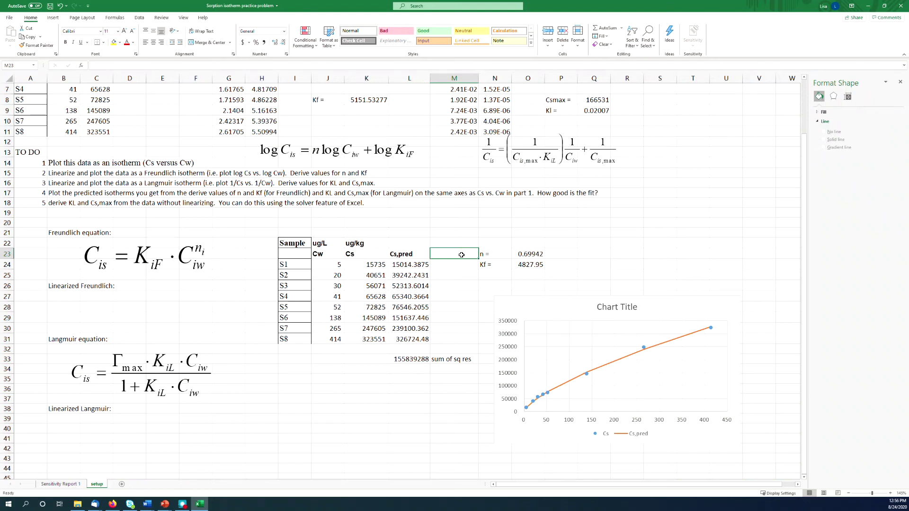
Step: Label M23 'weighting' and give sample S8 a weight of 0.1
text(weighting)
key(Return)
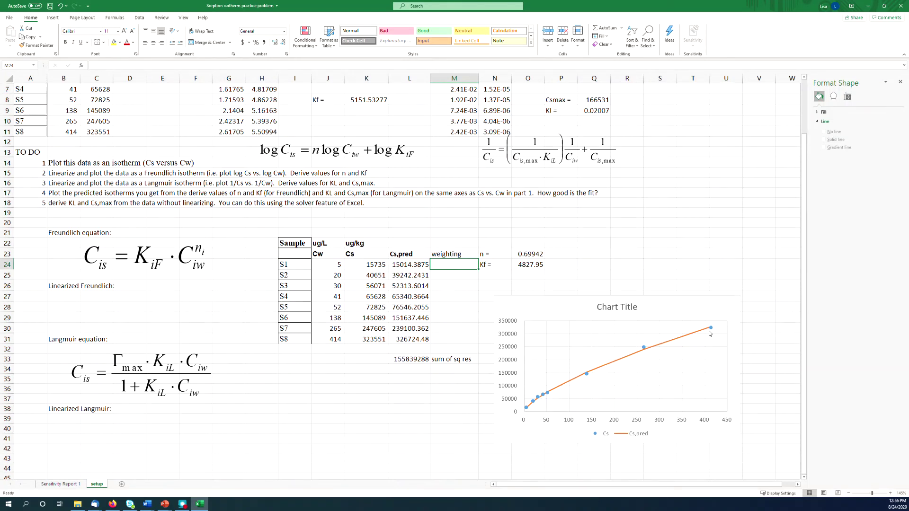
click(441, 341)
text(0.1)
key(Up)
key(Up)
key(Up)
key(Up)
key(Up)
key(Up)
key(Up)
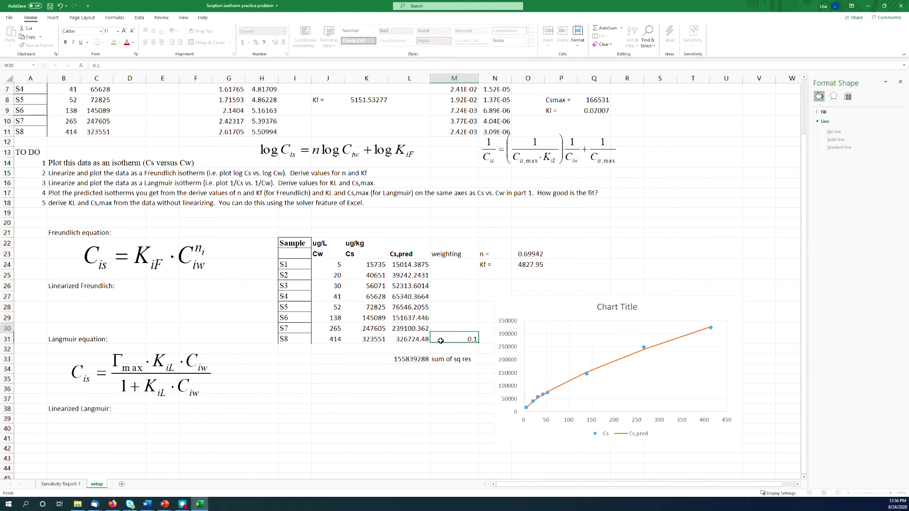
Step: Enter weights 1, 1, 1, 1, 0.5, 0.2, 0.1 for S1–S7, then drag n and Kf above the table
text(1)
key(Return)
text(1)
key(Return)
text(1)
key(Return)
text(1)
key(Return)
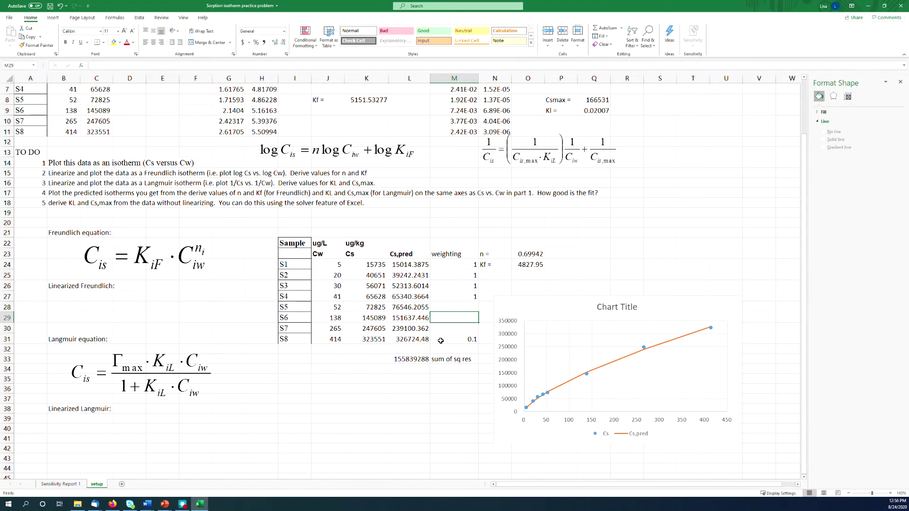
text(0.5)
key(Return)
text(.2)
key(Return)
text(.1)
key(Return)
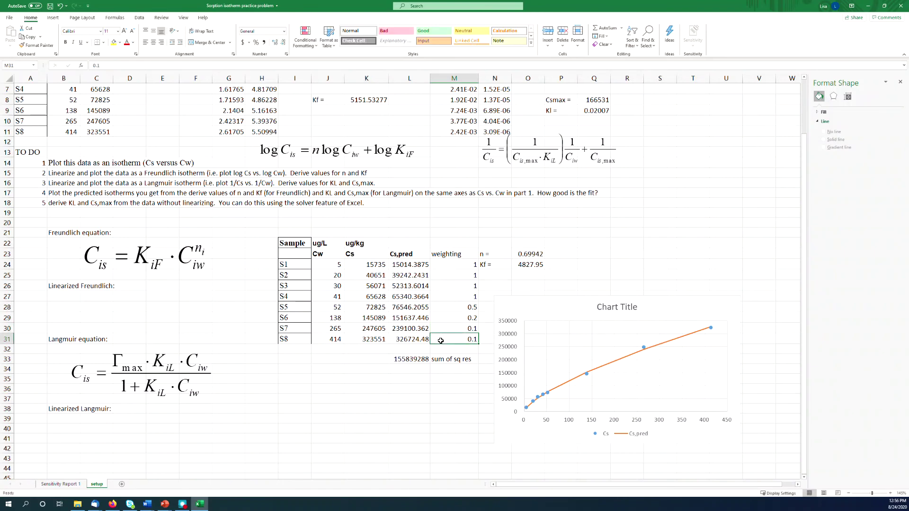
drag(495, 254, 523, 220)
Step: Label O19 'unweighted' above the fitted n and Kf values
click(524, 212)
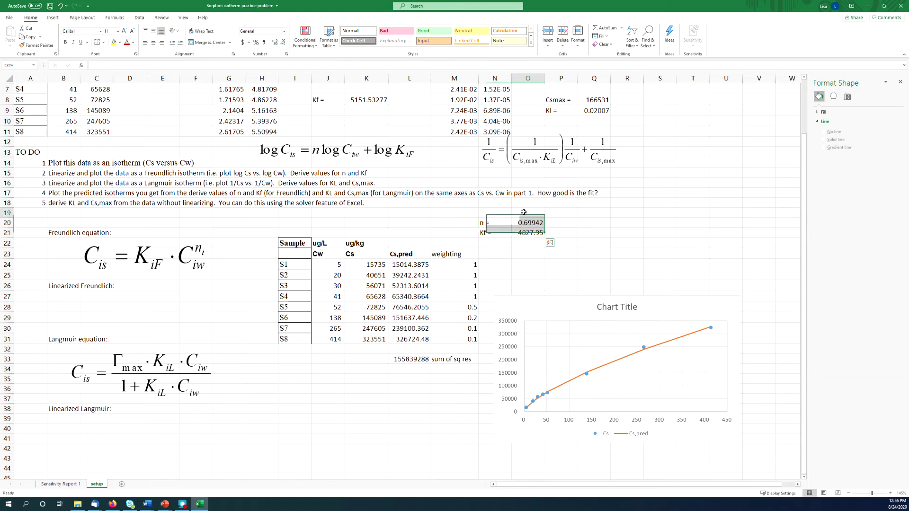
text(i)
text(nwieght)
key(BackSpace)
key(BackSpace)
key(BackSpace)
text(th)
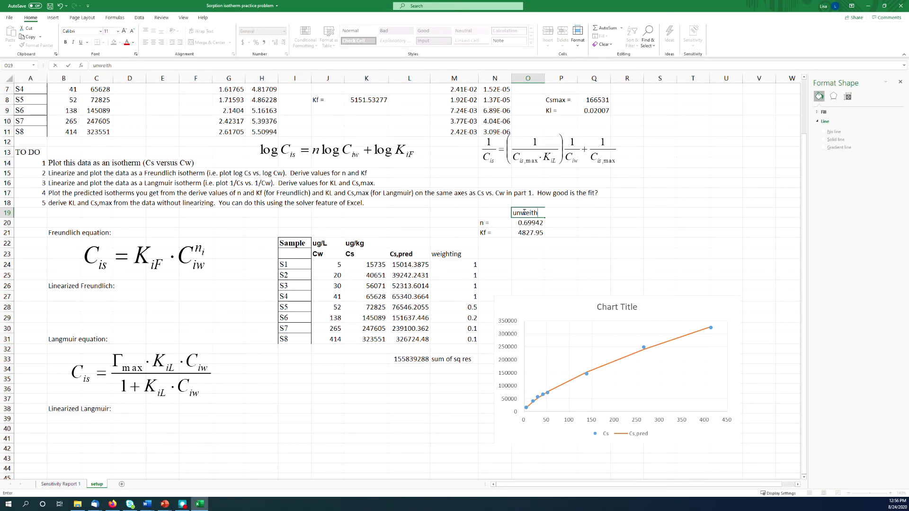
text(gtd)
key(Return)
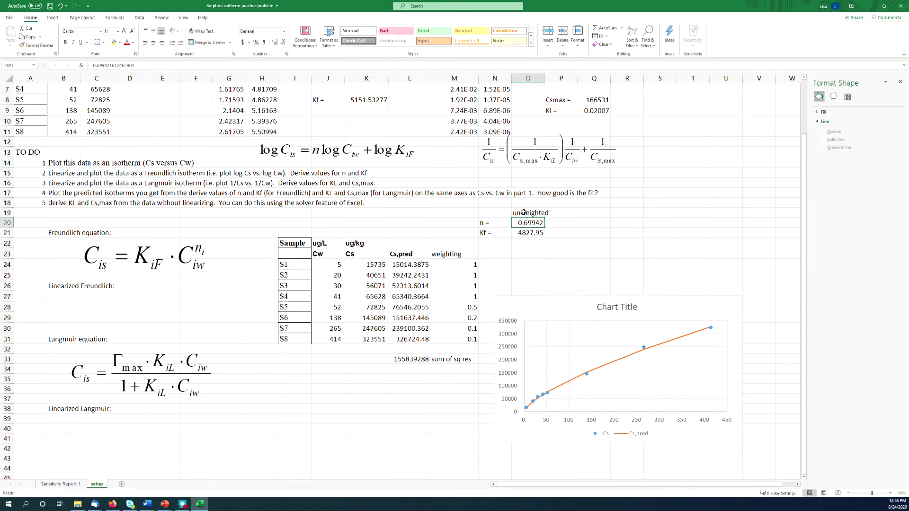
Step: Move the isotherm chart further down the sheet
drag(523, 297, 513, 359)
click(512, 276)
click(500, 253)
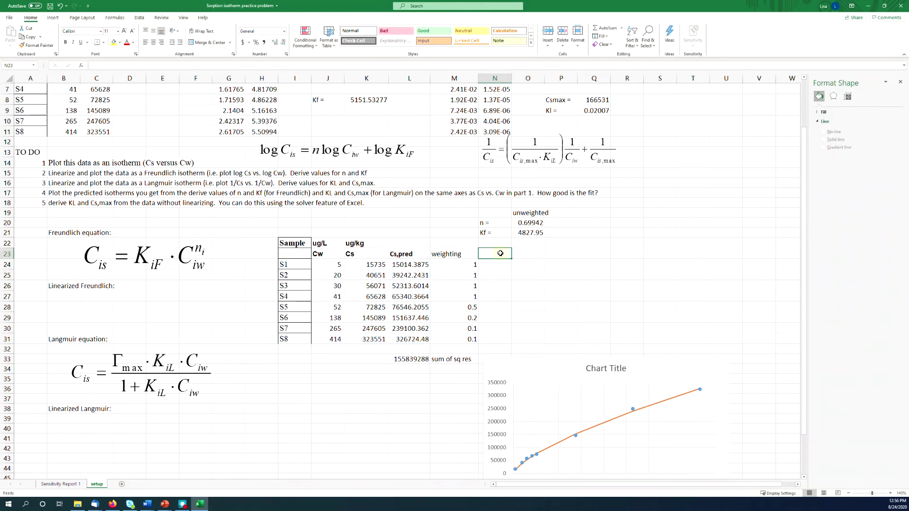
Step: Add a res^2 header in N23 and fill =(K24-L24)^2 down to N31
text(res^2)
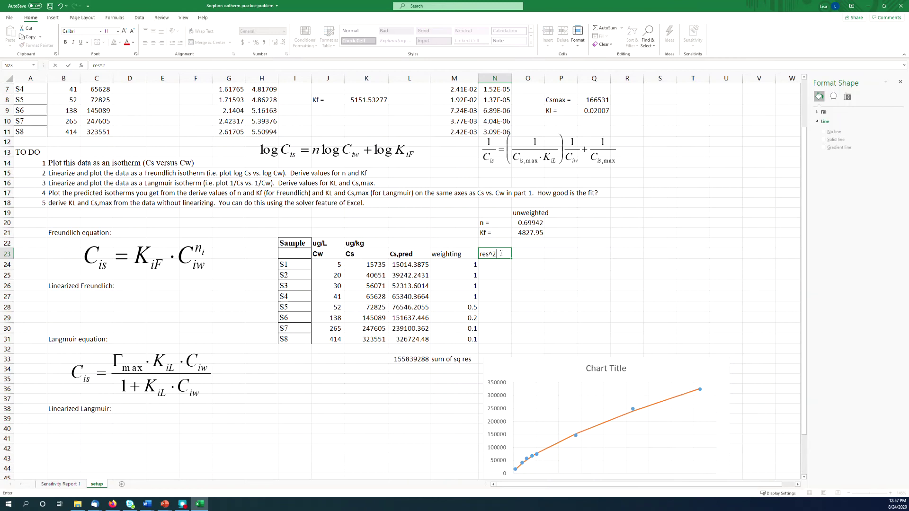
key(Return)
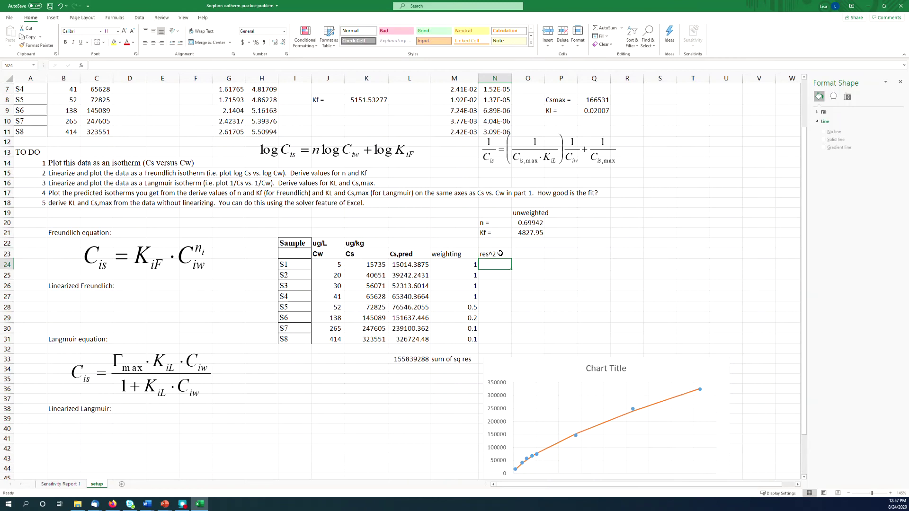
text(=()
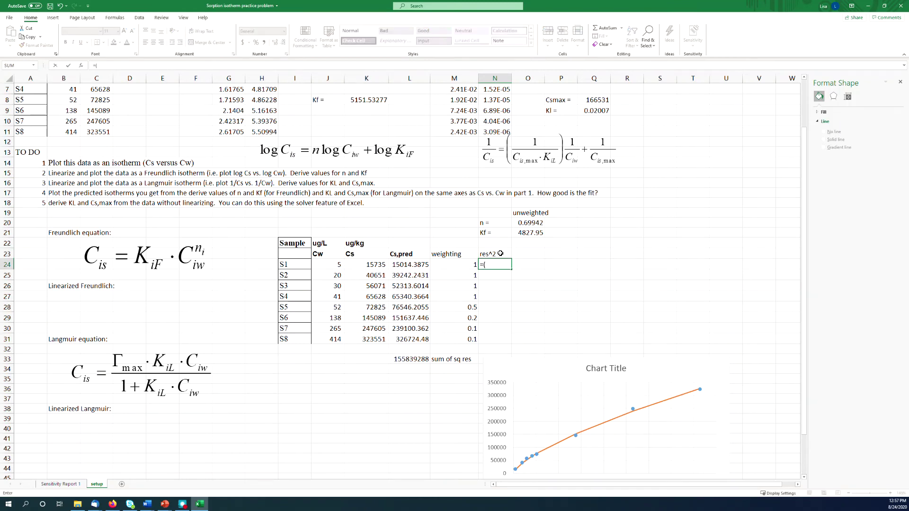
click(374, 265)
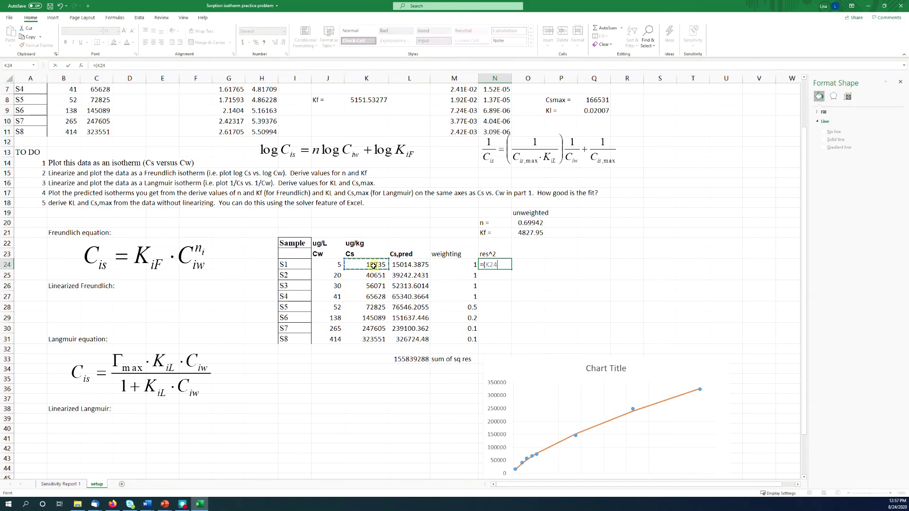
click(401, 266)
text()^2)
key(Return)
click(542, 268)
drag(543, 269, 543, 343)
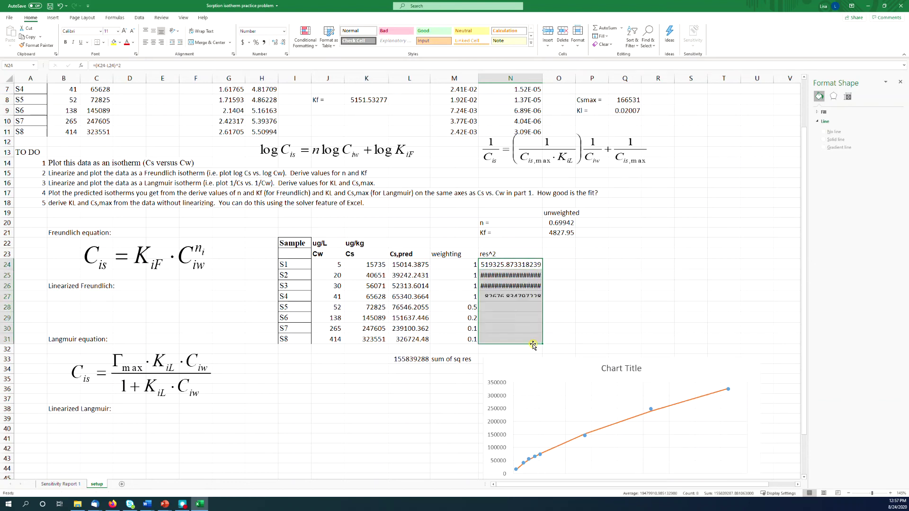
Step: Add a 'weighted res^2' header in O23 and fill =N24*M24 down to S8
click(559, 252)
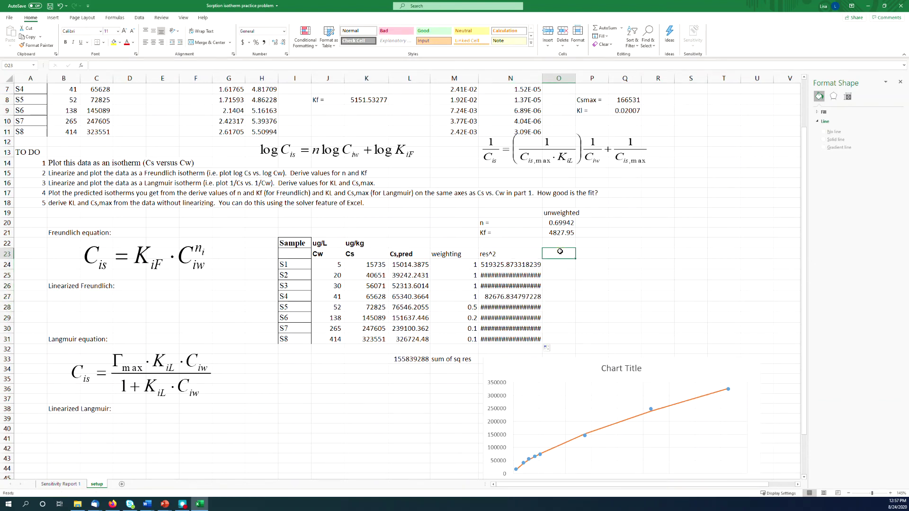
text(weighted res^2)
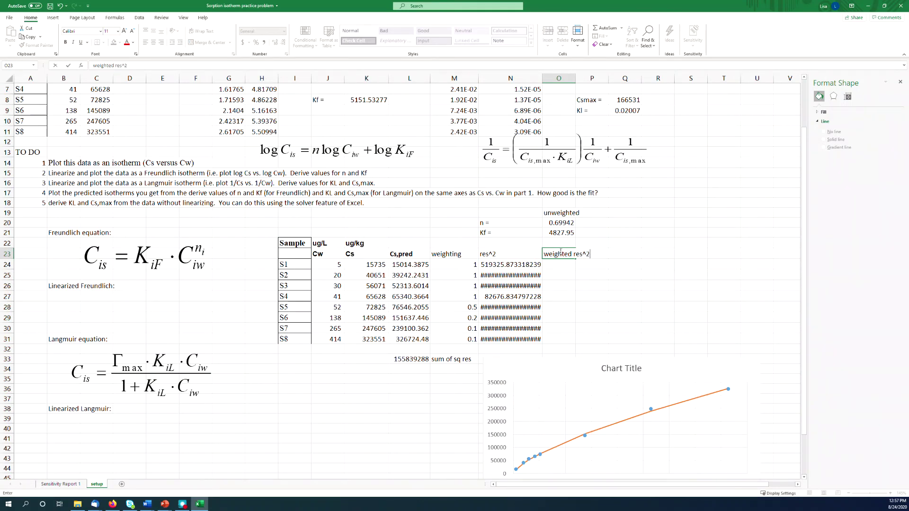
key(Return)
text(=)
click(527, 267)
text(*)
click(460, 264)
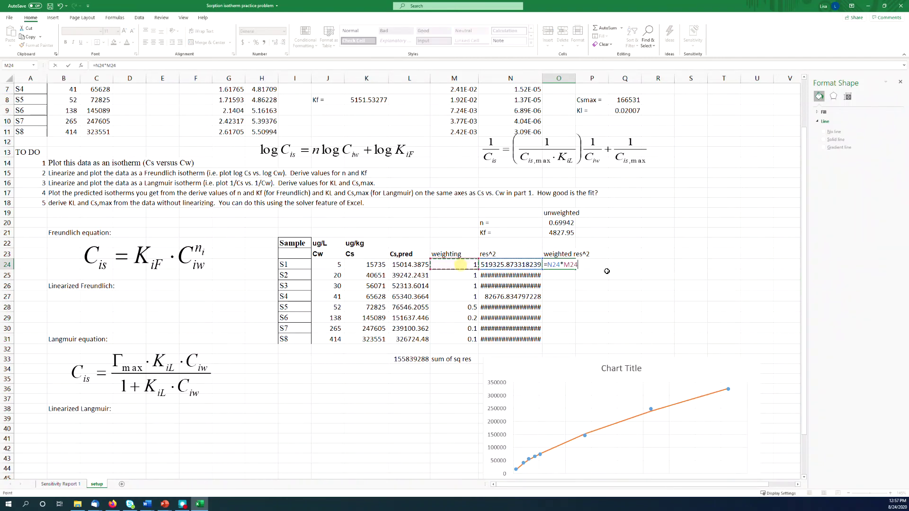
key(Return)
click(563, 266)
double_click(575, 270)
Step: Decrease the decimal places shown in the res^2 values N24:N31
drag(510, 265, 515, 337)
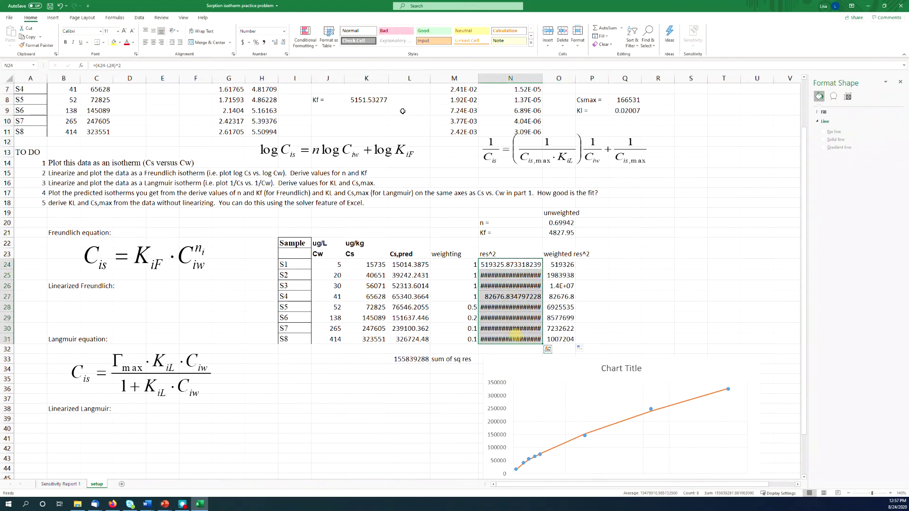
click(284, 43)
click(283, 42)
click(283, 42)
click(283, 42)
click(284, 42)
click(283, 42)
click(284, 42)
click(284, 43)
click(283, 42)
click(613, 286)
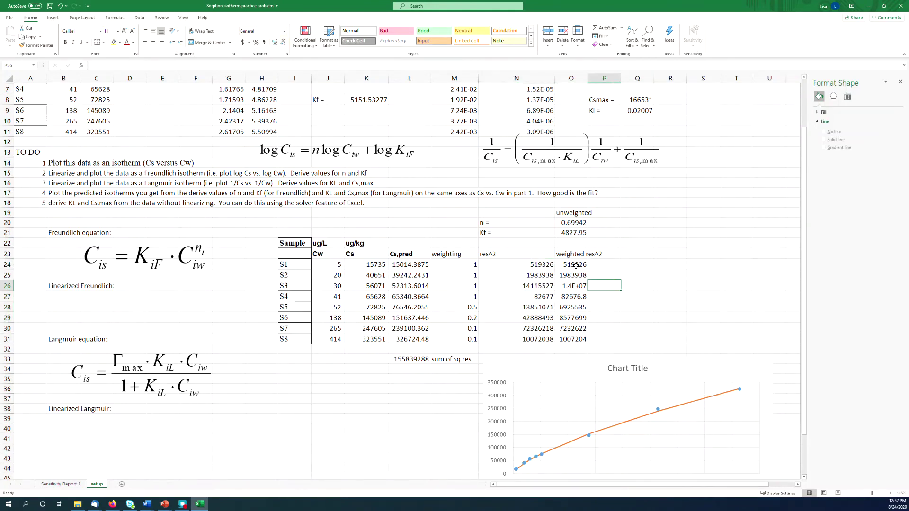
click(568, 362)
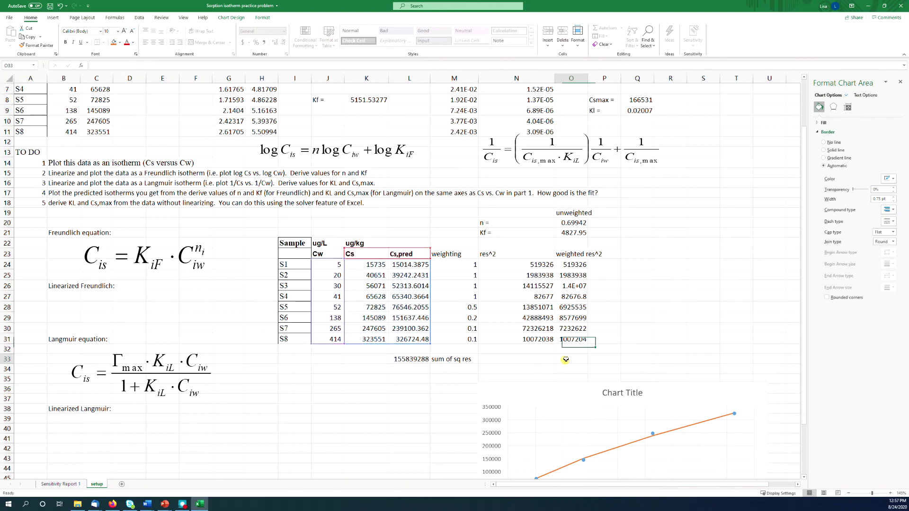
Step: Shift the chart lower and enter =SUM(O24:O31) in O33, giving 40444527.2
drag(568, 362, 563, 387)
click(566, 359)
text(=sum()
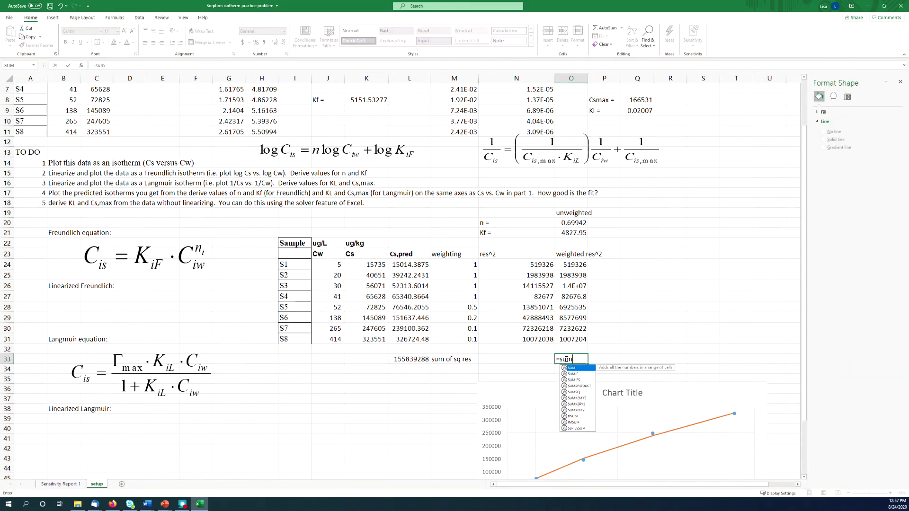
key(Up)
key(Up)
key(shift+Up)
key(shift+Up)
key(shift+Up)
key(shift+Up)
key(shift+Up)
key(shift+Up)
key(shift+Up)
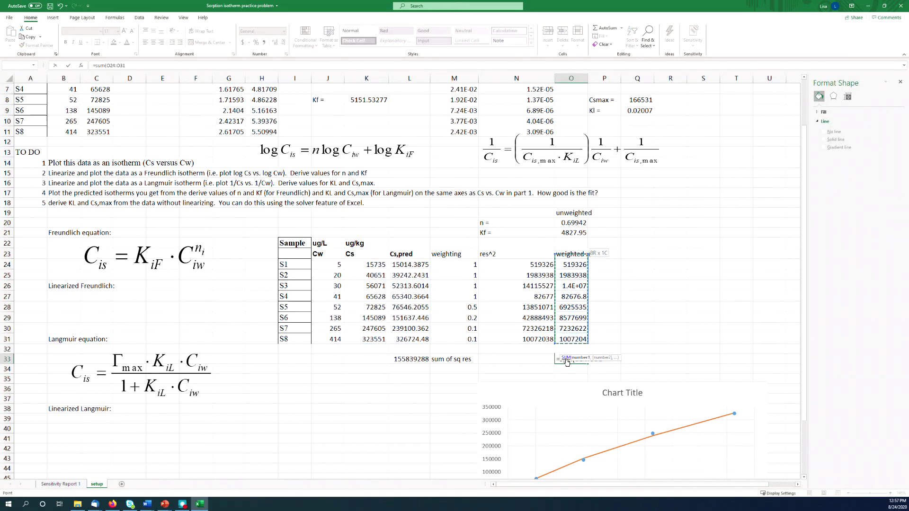
key(Return)
click(566, 359)
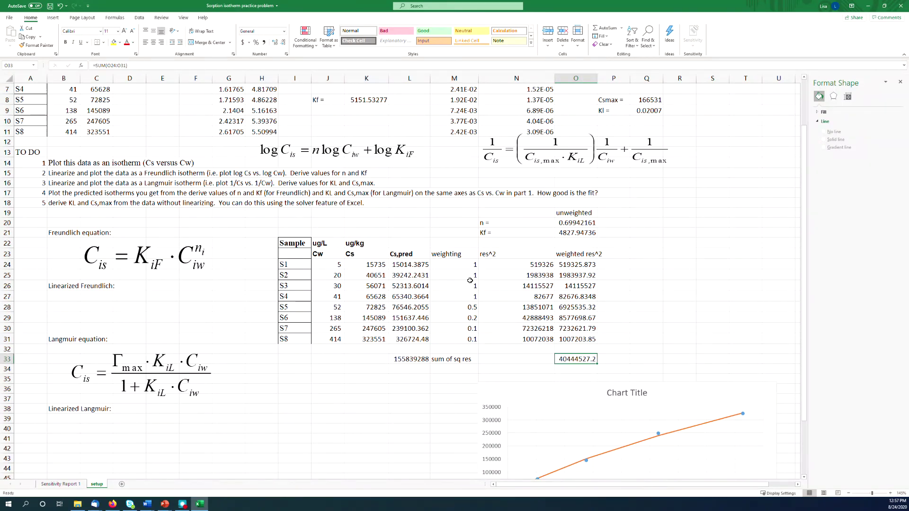
drag(574, 213, 574, 233)
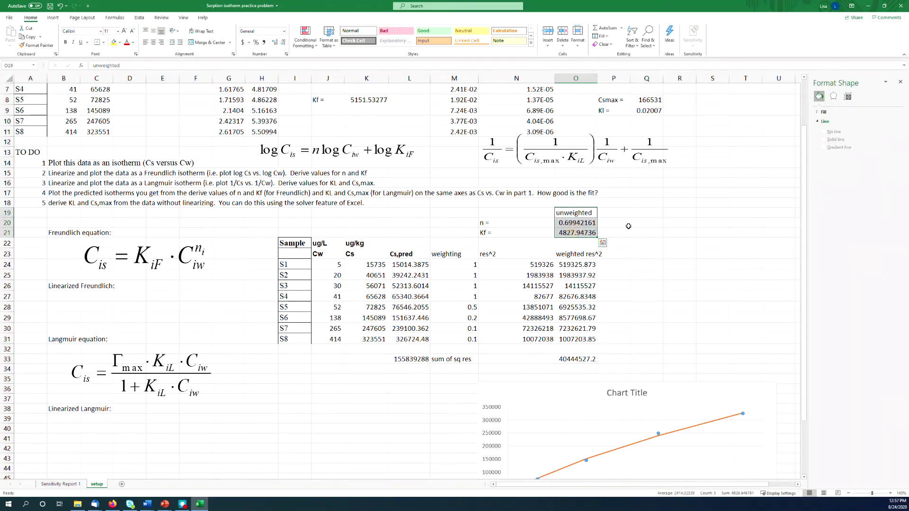
Step: Type a weighted heading in P19 and enter n and Kf guesses of 0.7 and 100
click(616, 213)
text(weighted)
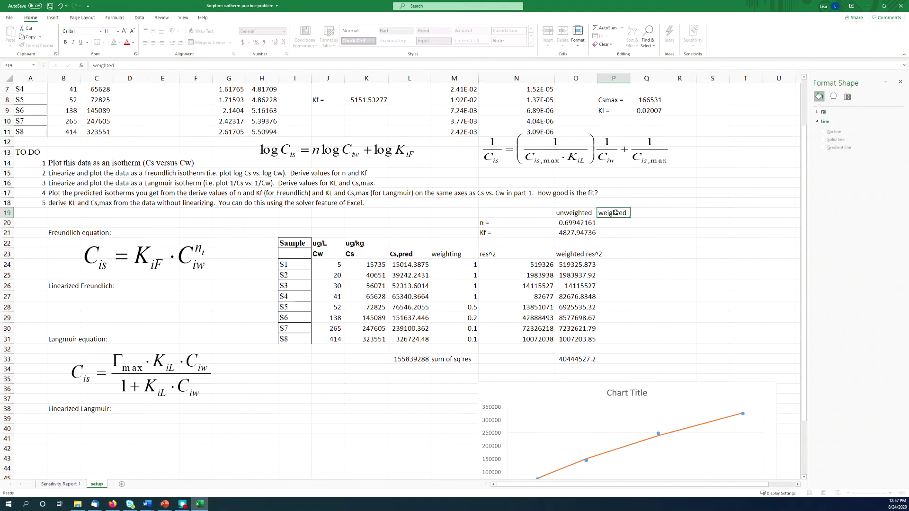
key(Return)
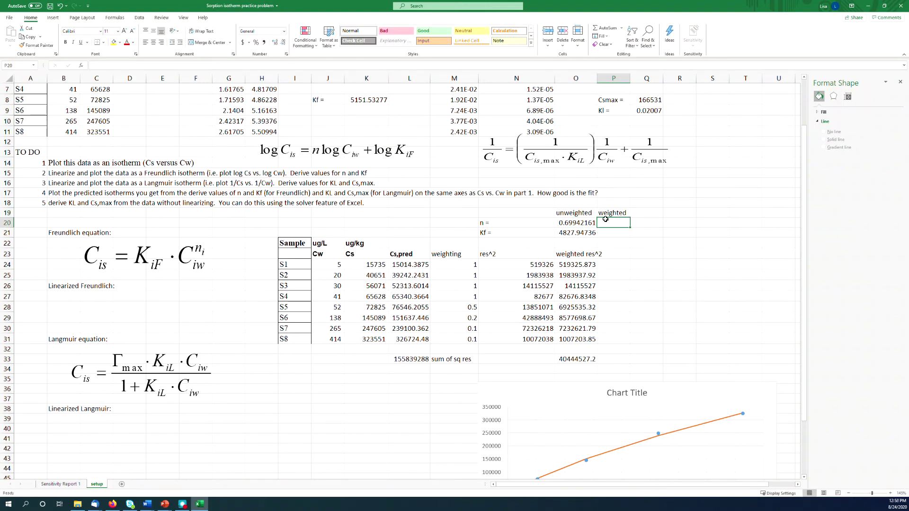
text(.7)
key(Return)
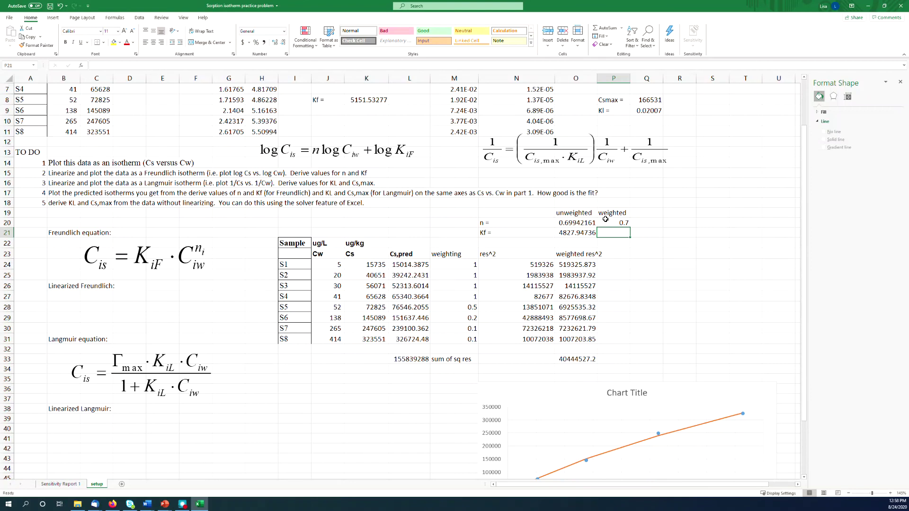
text(100)
key(Return)
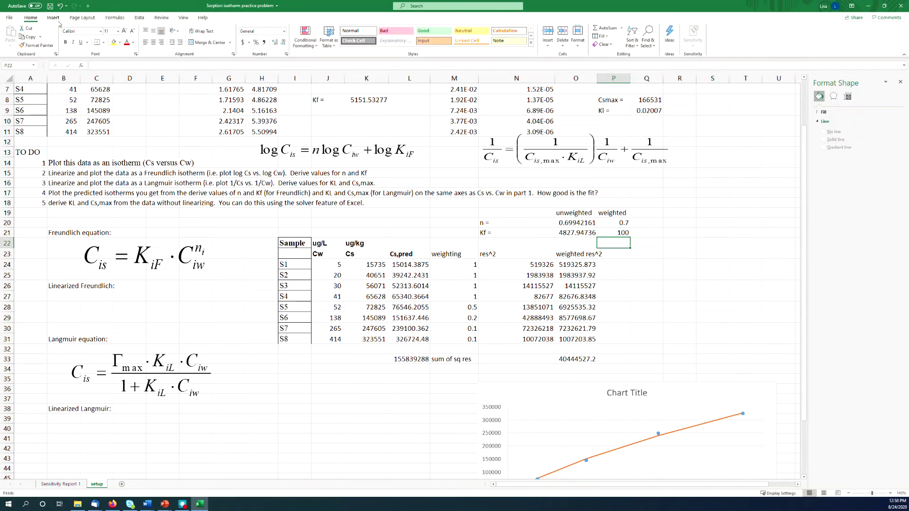
Step: Copy the fitted n and Kf from O20:O21 and paste them as values into P20:P21
click(557, 219)
click(586, 233)
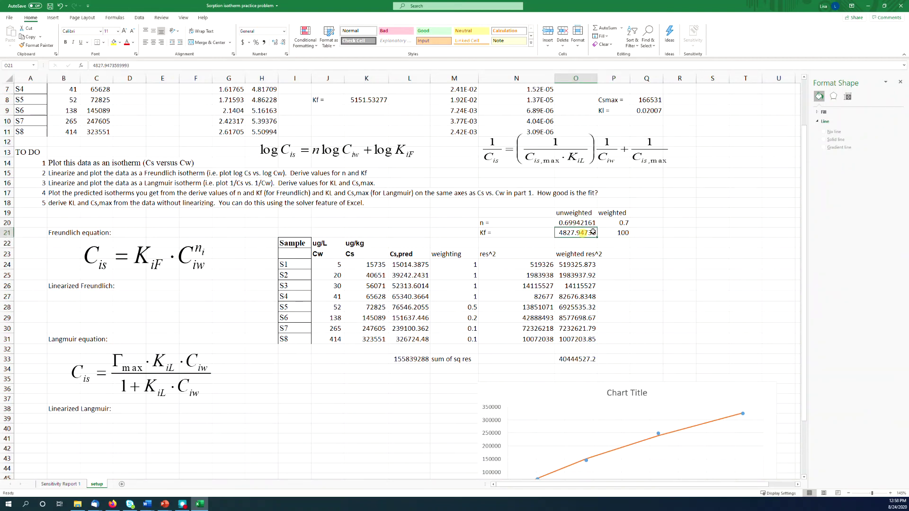
click(579, 223)
click(579, 232)
click(579, 224)
click(580, 233)
click(415, 283)
mouse_move(570, 222)
mouse_down()
mouse_move(578, 233)
mouse_move(568, 232)
mouse_up()
click(647, 264)
key(ctrl+c)
right_click(621, 224)
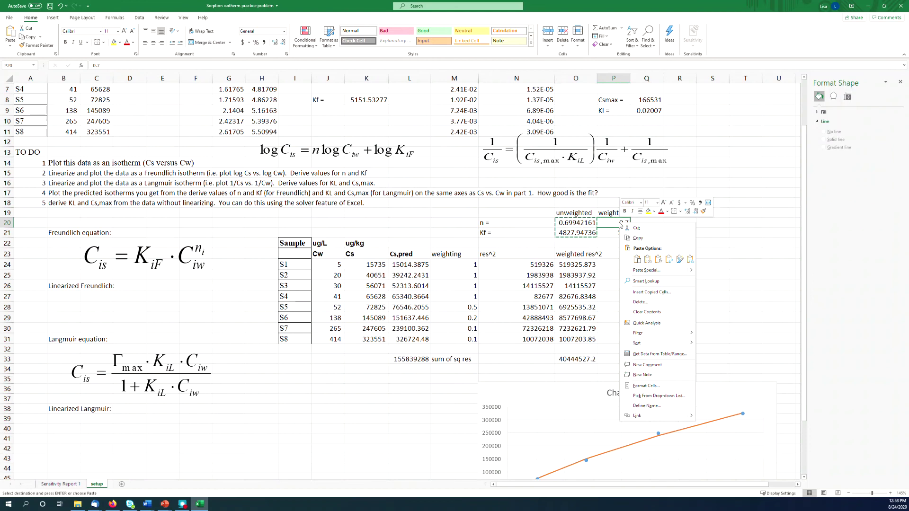
click(648, 259)
Step: Copy the 'unweighted' heading into P19 and change O19 to read 'weighted'
click(613, 213)
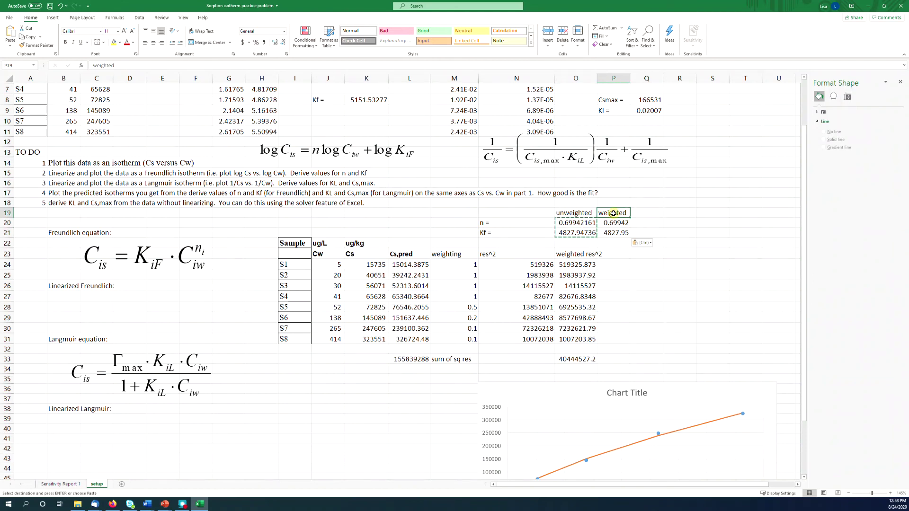
click(574, 213)
key(ctrl+c)
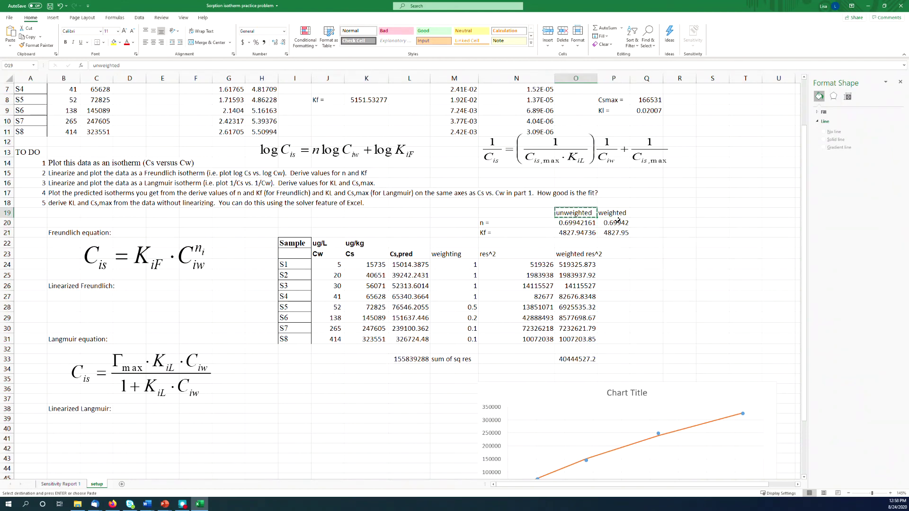
click(616, 213)
key(ctrl+v)
click(575, 213)
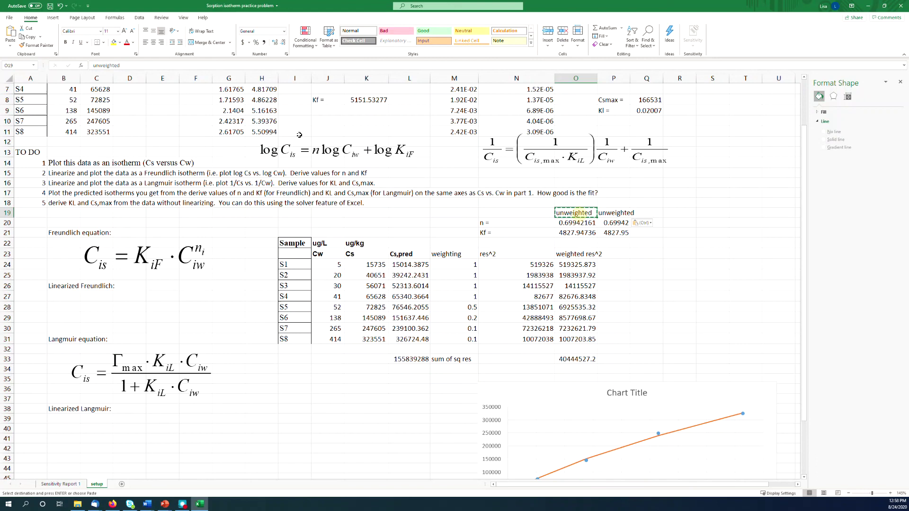
click(100, 65)
key(BackSpace)
key(BackSpace)
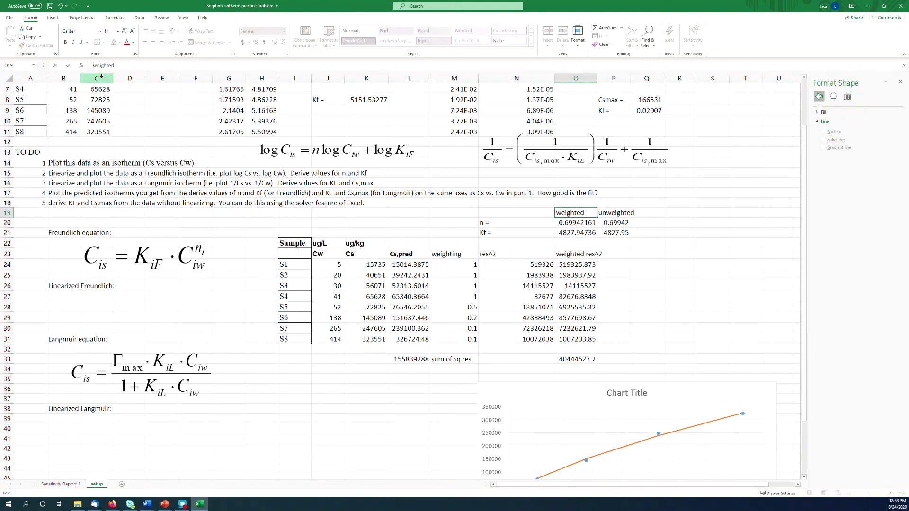
key(Return)
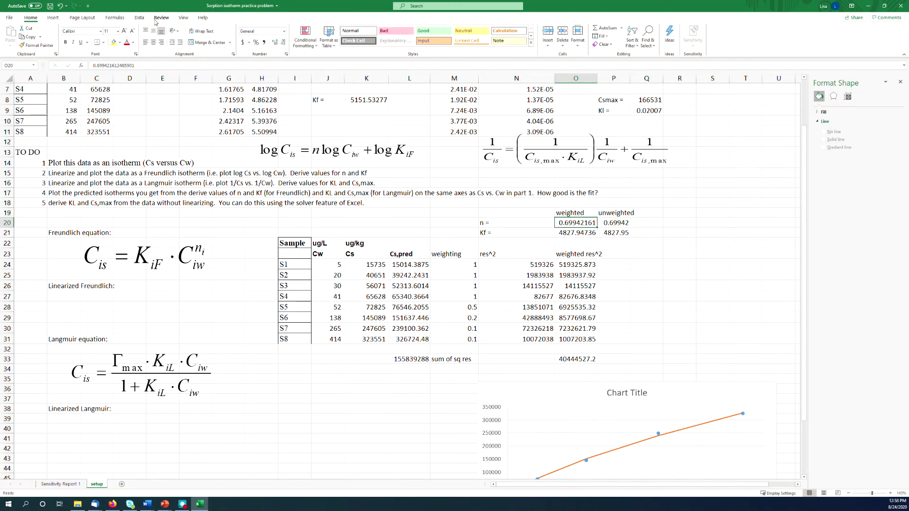
Step: Open Solver and set its variable cells to n and Kf in $O$20:$O$21
click(139, 18)
click(657, 36)
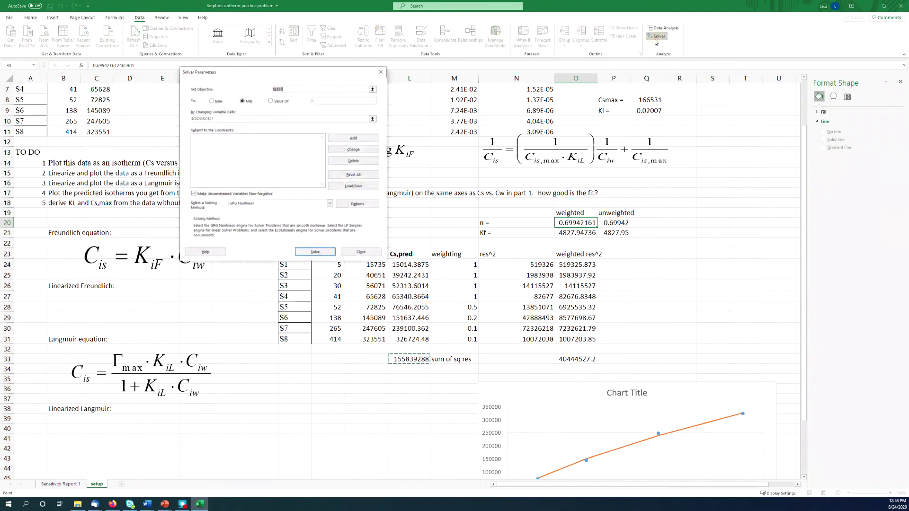
click(373, 119)
click(569, 360)
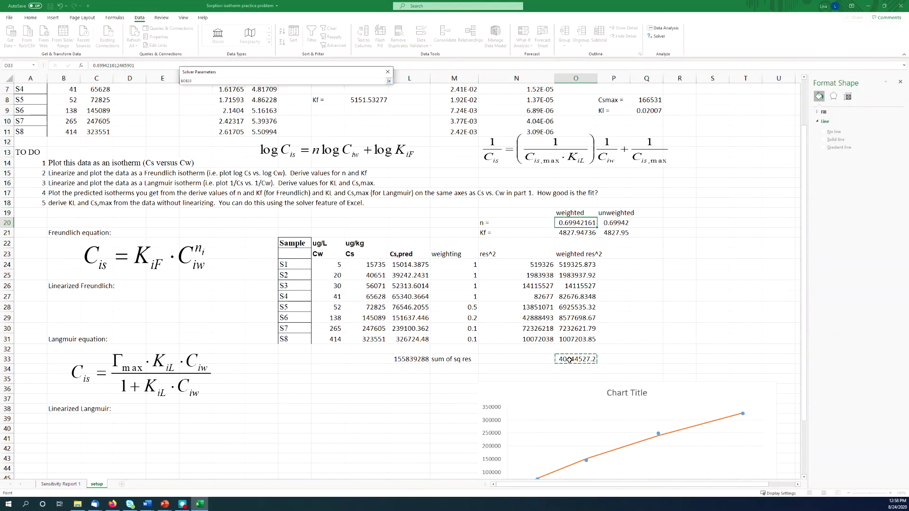
click(389, 81)
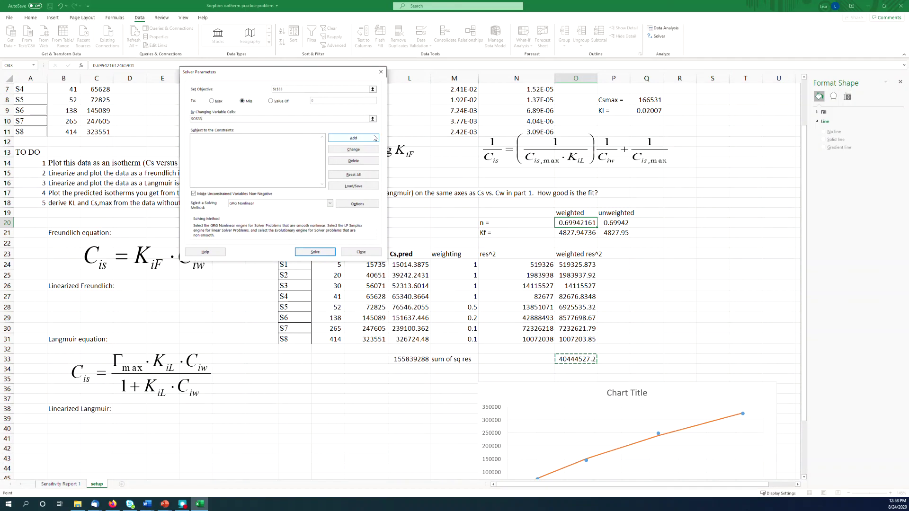
click(373, 119)
drag(572, 222, 573, 232)
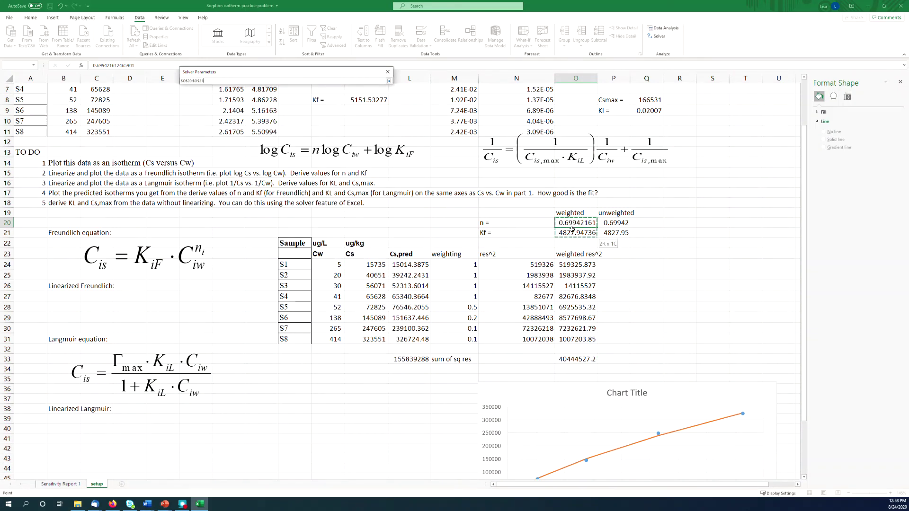
click(389, 81)
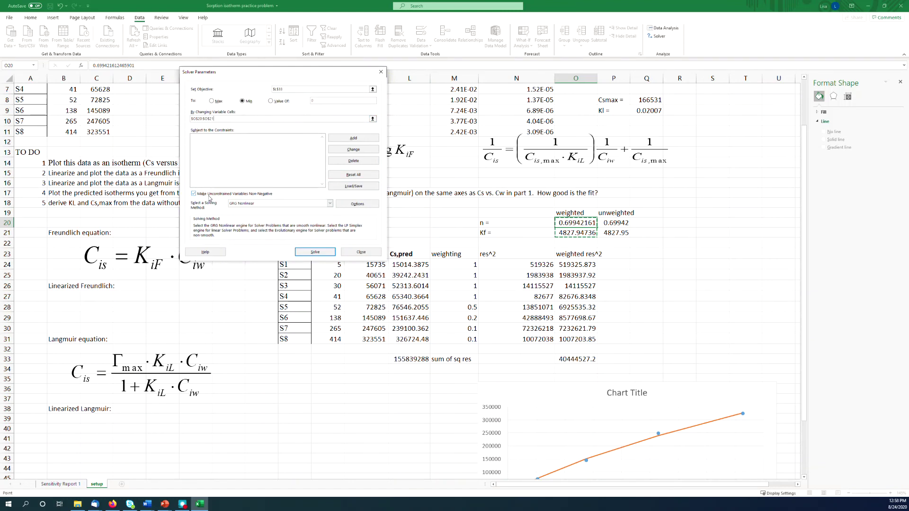
Step: Solve and keep the solution, then compare weighted and unweighted n and Kf
click(312, 252)
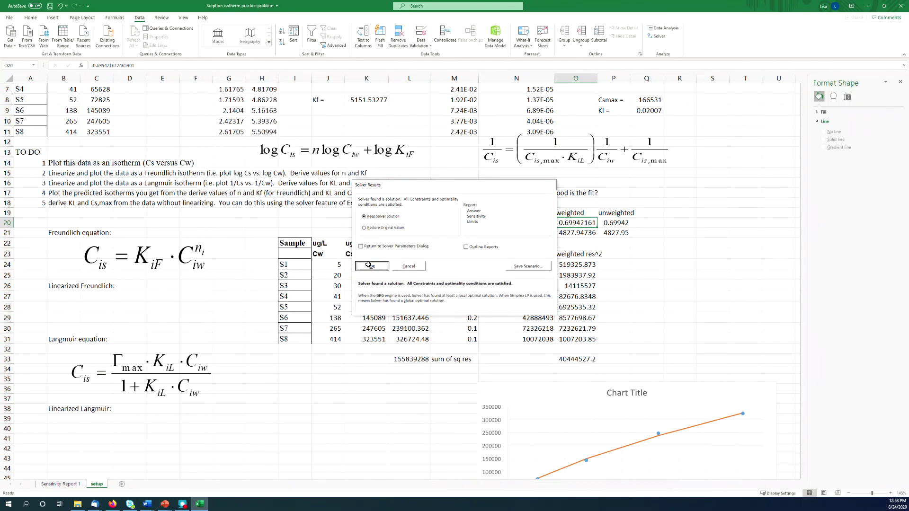
click(371, 266)
click(616, 261)
mouse_move(583, 226)
mouse_down()
mouse_move(611, 225)
mouse_move(611, 233)
mouse_move(581, 224)
mouse_move(580, 234)
mouse_up()
click(580, 233)
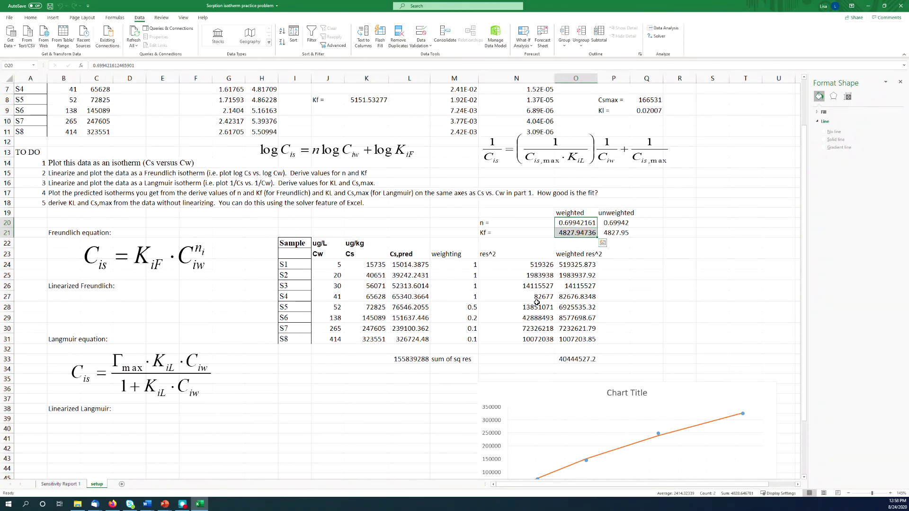
Step: Drag the isotherm chart left so it sits directly beneath the sample table
click(573, 361)
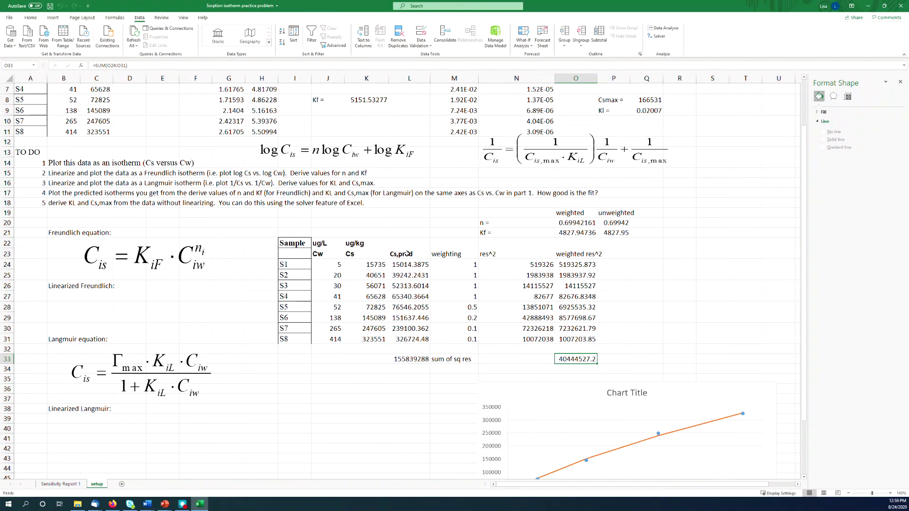
drag(553, 383, 425, 370)
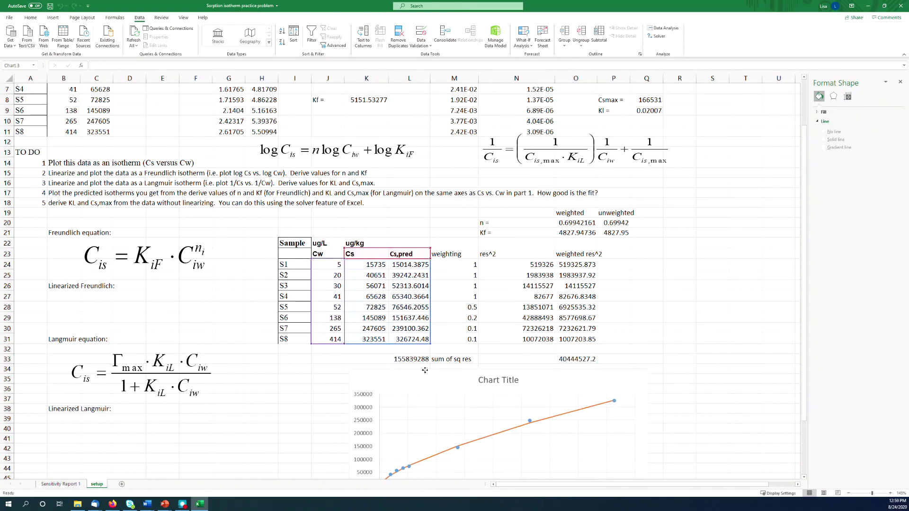
click(615, 337)
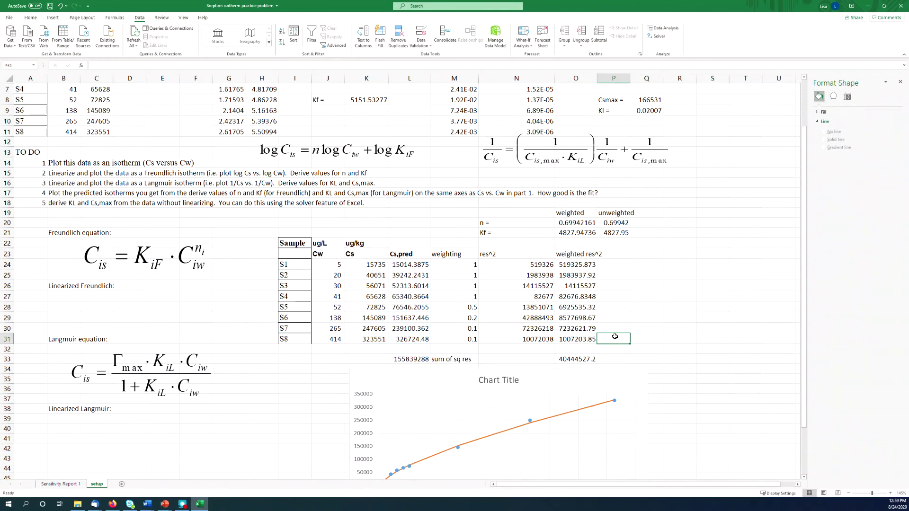